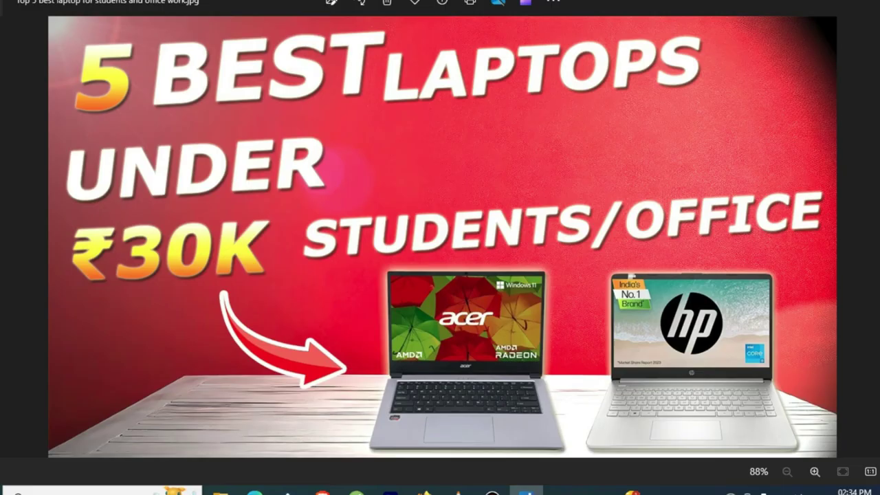
Step: Close the laptop picture preview and select the "Top 5 best laptop for students and office work" image on USB Drive (H:)
key(alt+F4)
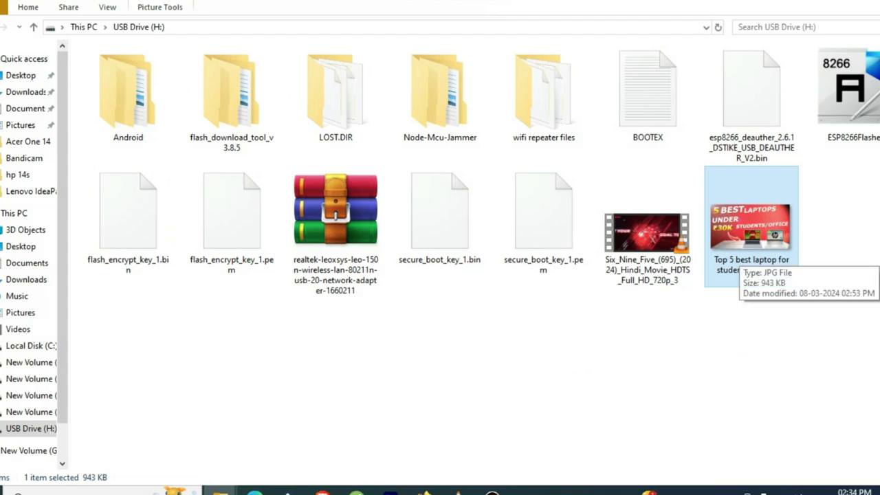
click(440, 364)
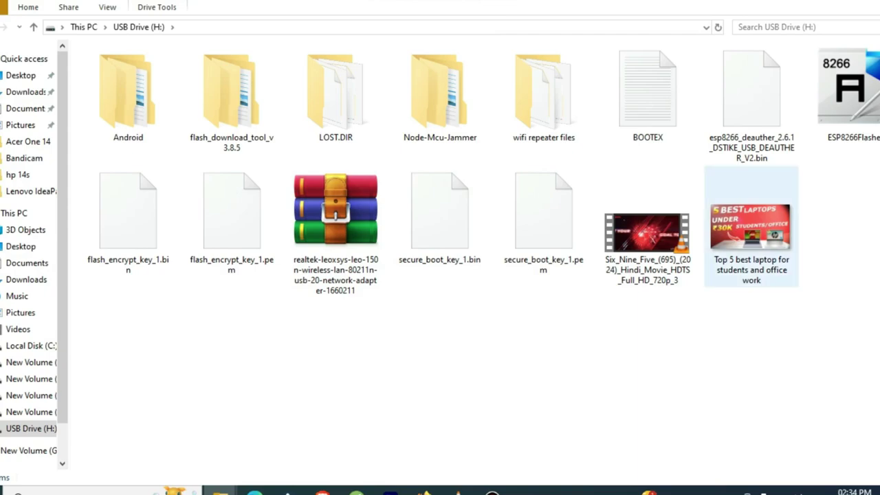
click(751, 230)
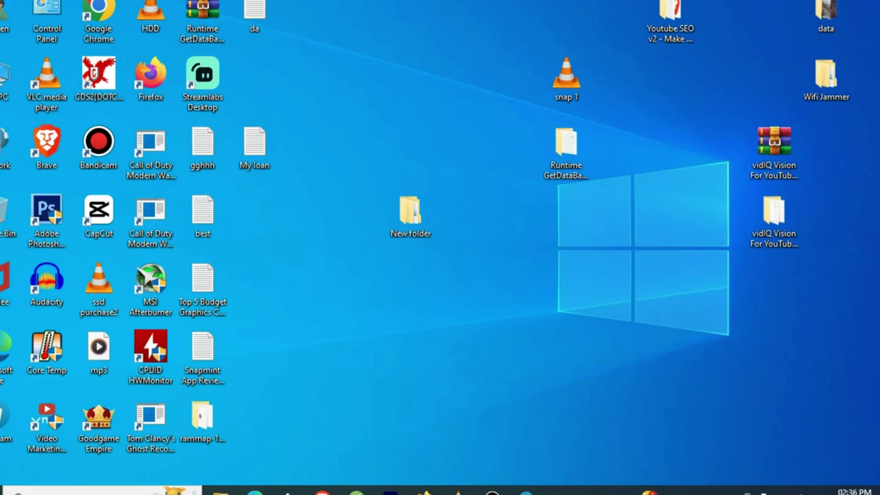
Step: Switch to Telegram, open Runtime GetDataBack Pro 5.63.rar in the askmemorecomputer channel, and return to the desktop
click(526, 490)
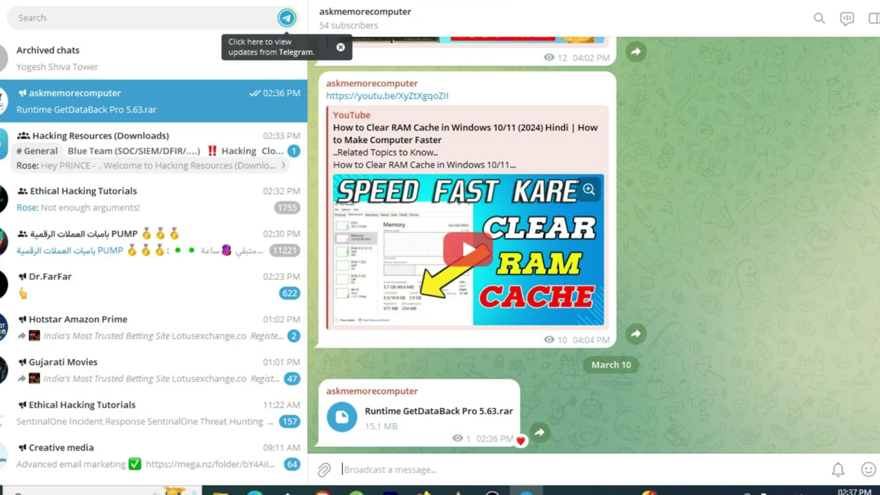
click(341, 416)
click(488, 393)
key(super+d)
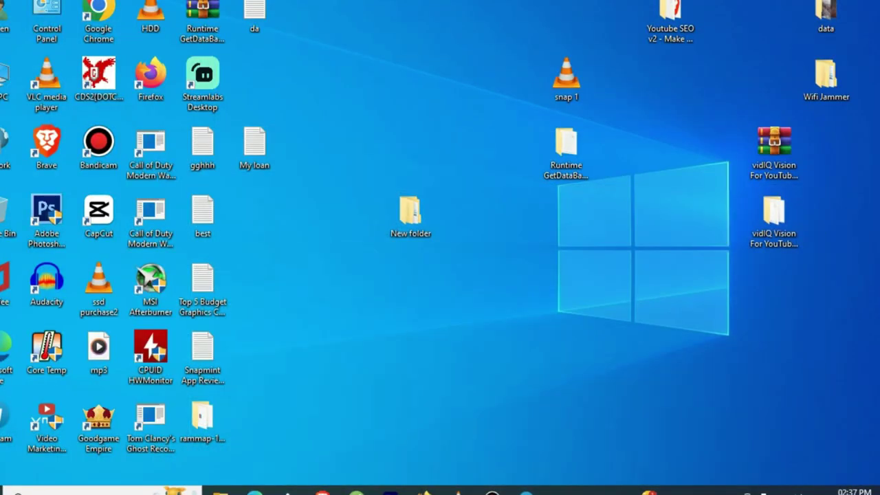
Step: Move the Runtime GetDataBack Pro 5.63 archive to an empty desktop area and extract it to a folder of the same name
drag(202, 11, 574, 283)
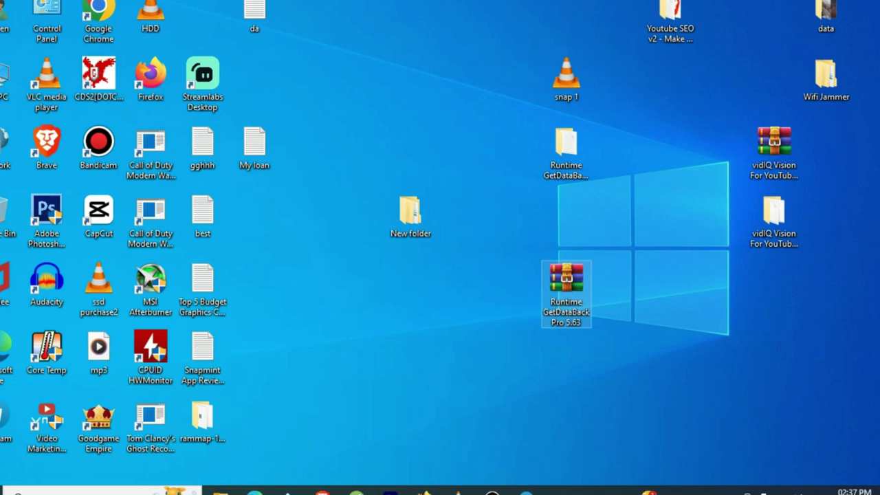
right_click(574, 293)
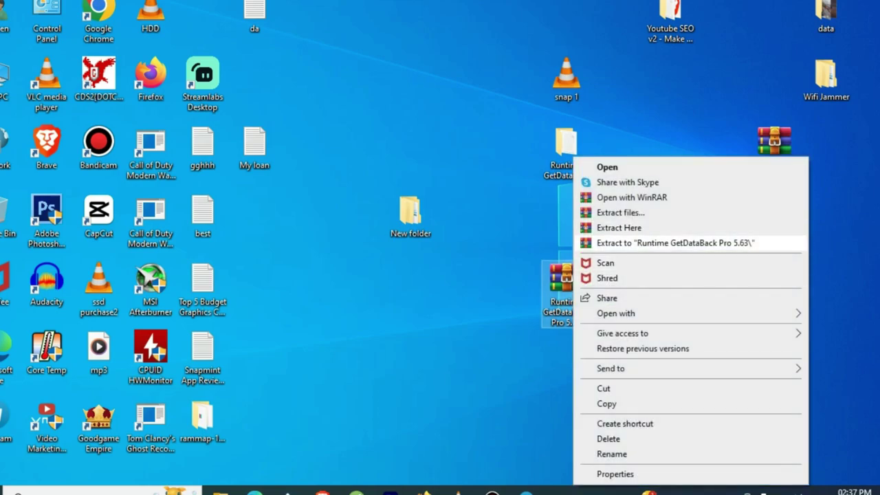
click(675, 242)
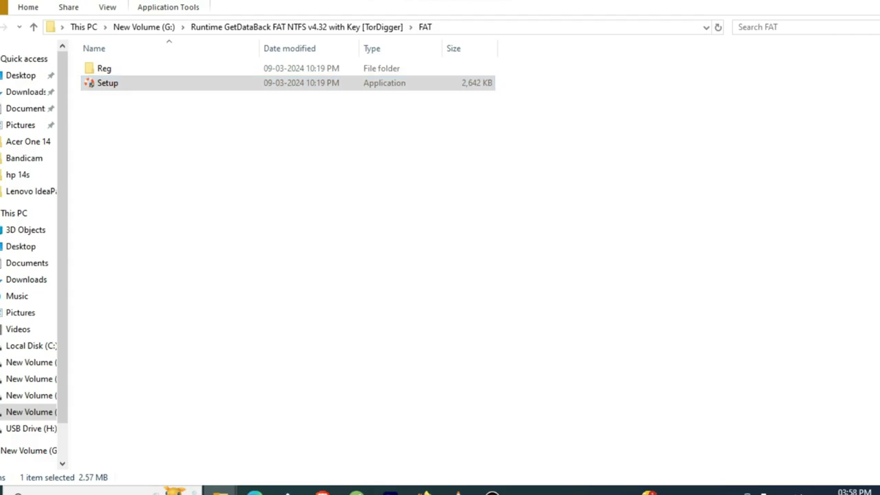
Step: Install GetDataBack for FAT, accepting the license agreement and keeping the default installation folder and the Runtime Software program group
click(525, 350)
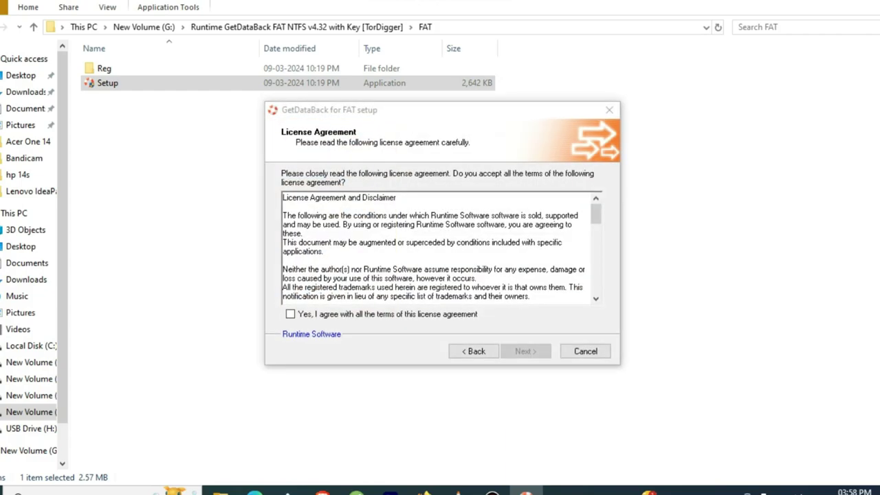
click(290, 314)
click(525, 351)
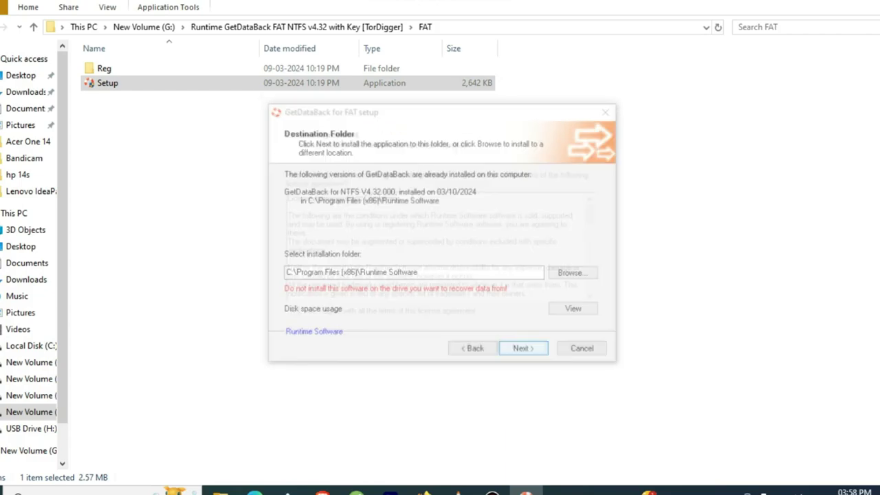
key(Return)
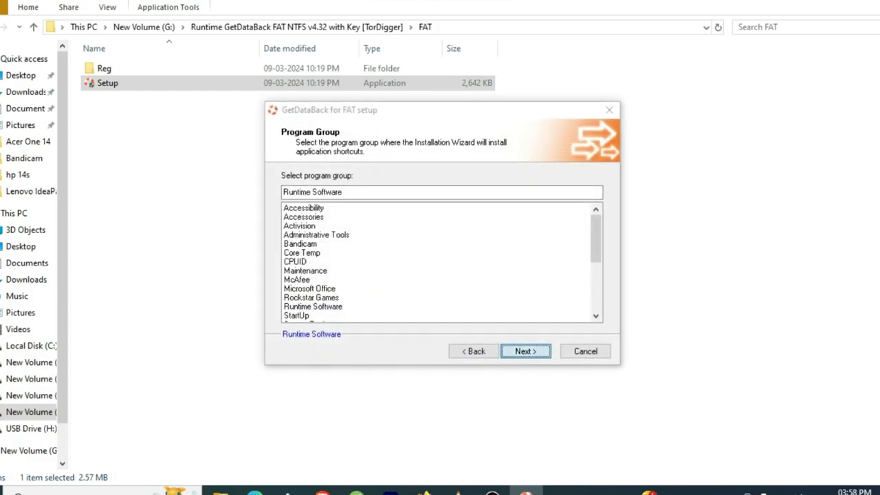
key(Return)
key(Return)
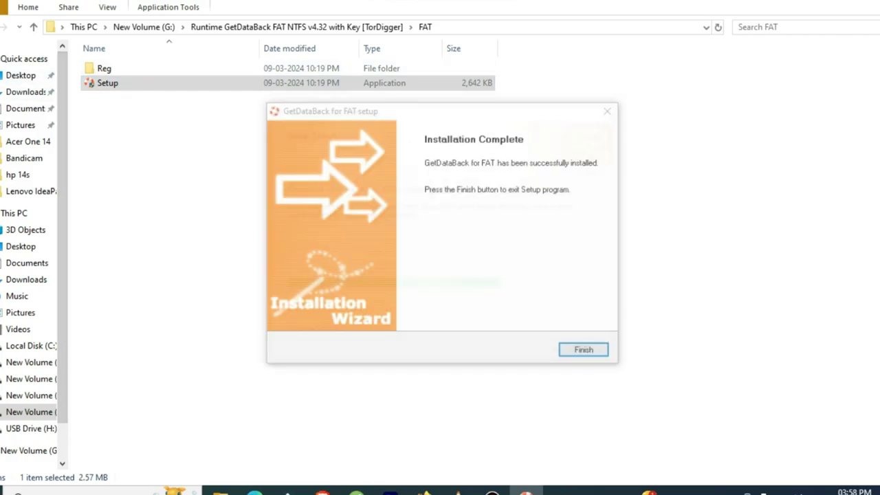
click(584, 351)
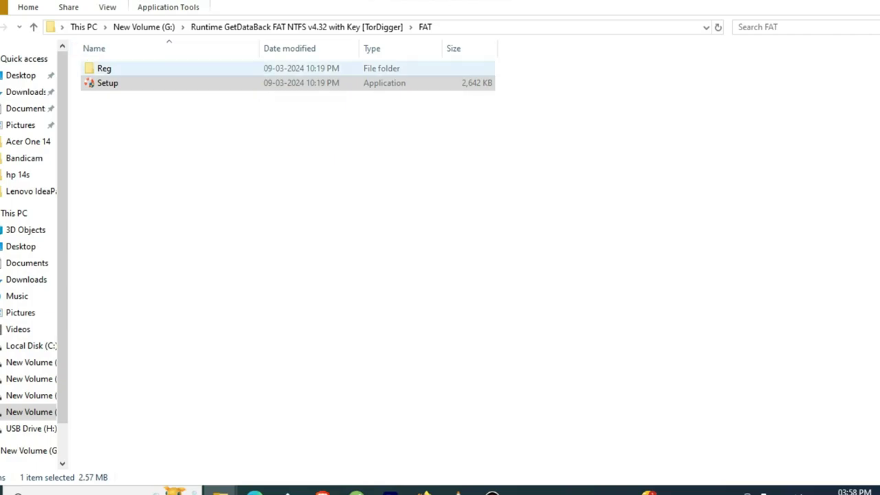
Step: Add the registerx64 entries from the FAT version's Reg folder to the Windows registry
double_click(104, 68)
click(118, 69)
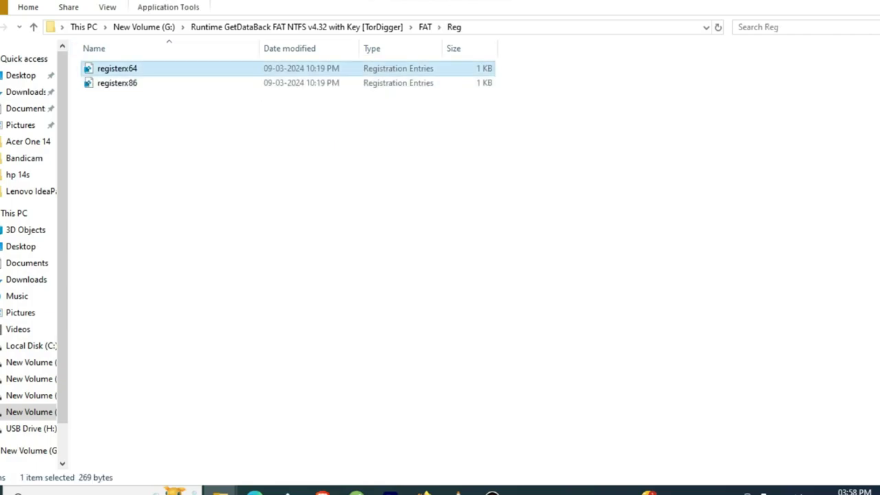
key(Return)
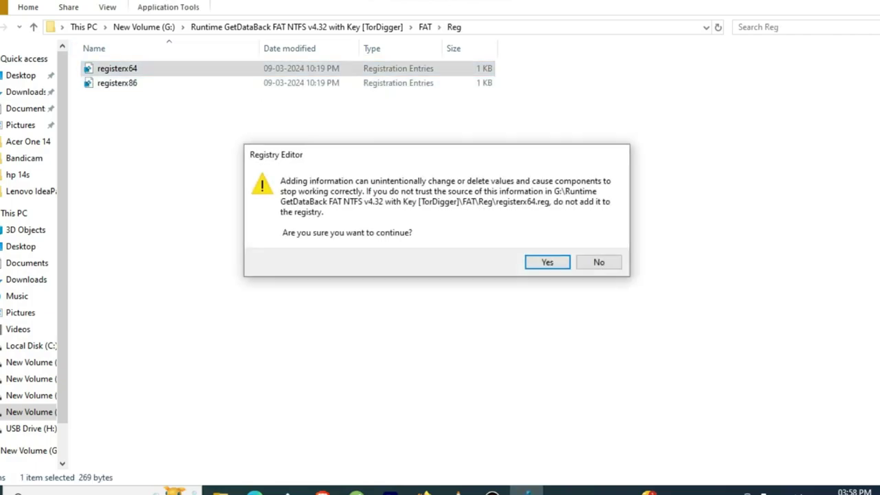
key(Return)
key(Return)
Step: Add the registerx86 entries to the Windows registry and close the folder window
key(Down)
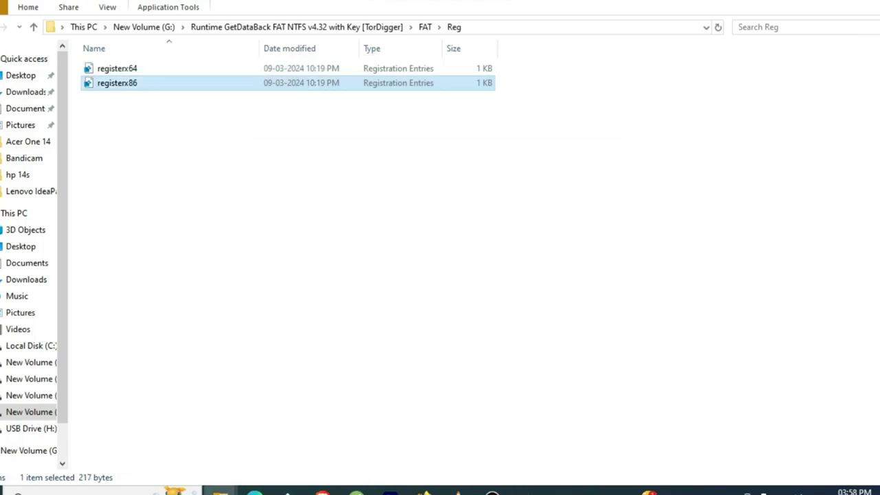
key(Return)
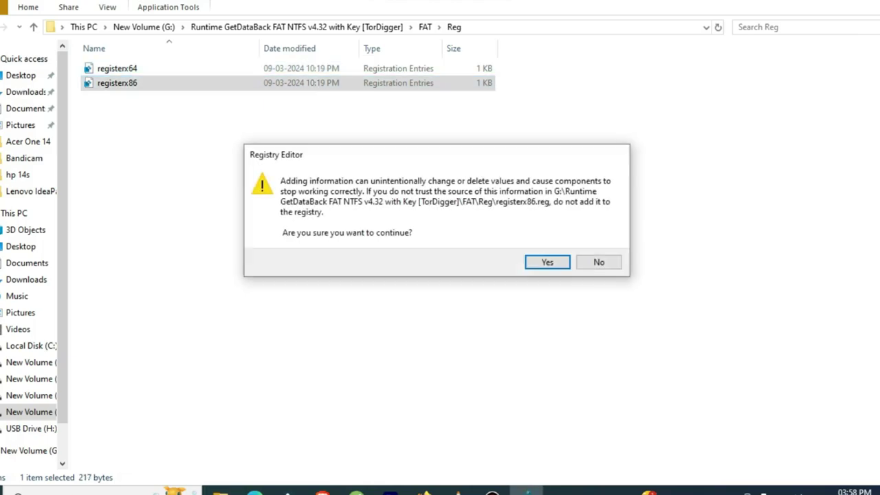
key(Return)
key(Return)
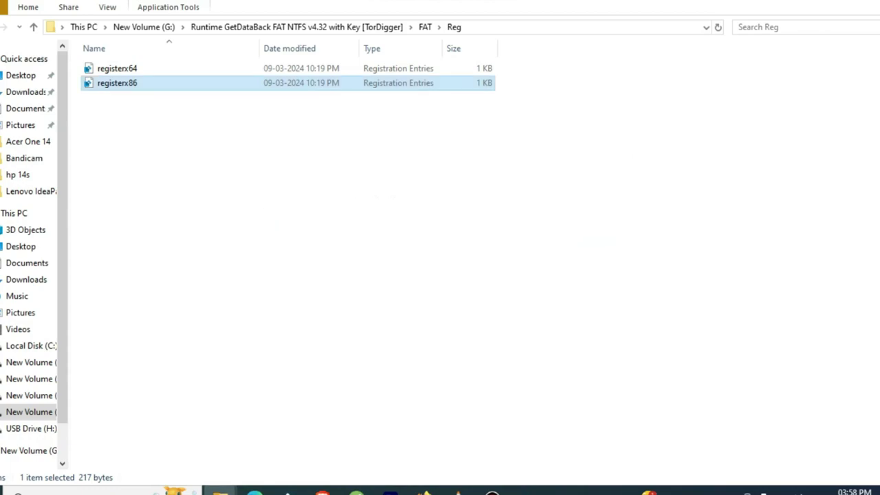
click(830, 1)
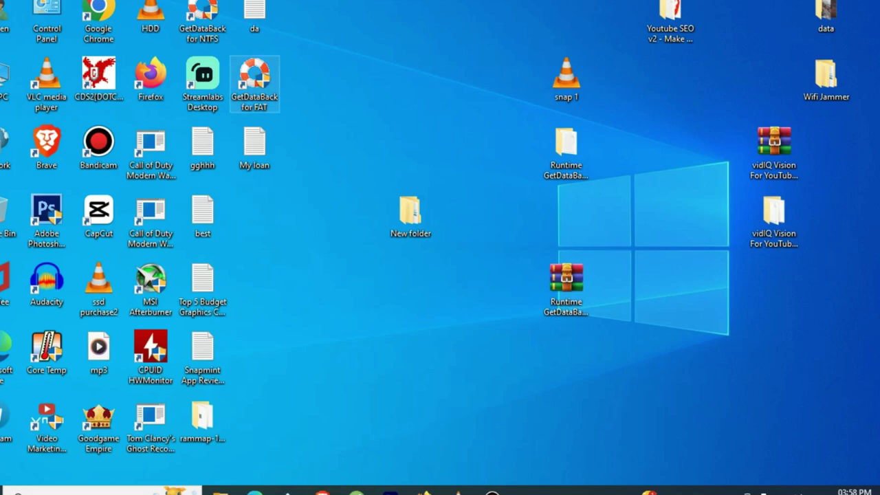
Step: Move the GetDataBack for NTFS shortcut to the free desktop spot below the My loan file
drag(202, 15, 273, 218)
double_click(5, 77)
click(537, 29)
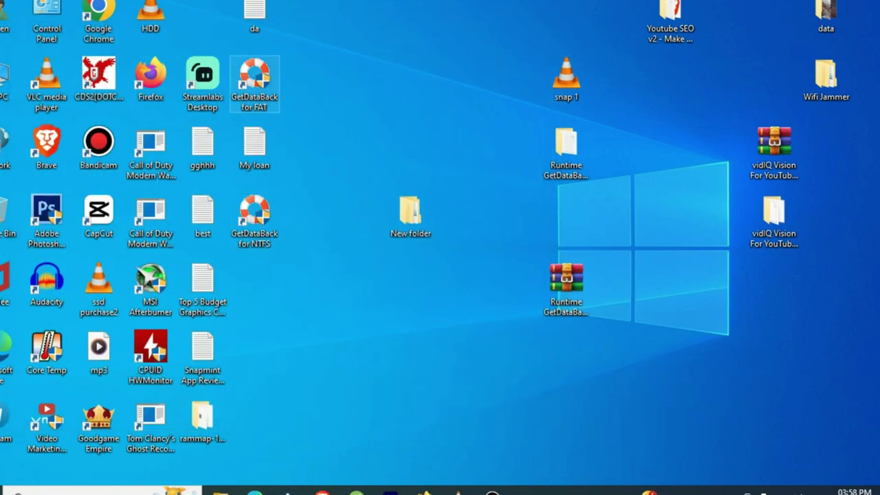
right_click(260, 84)
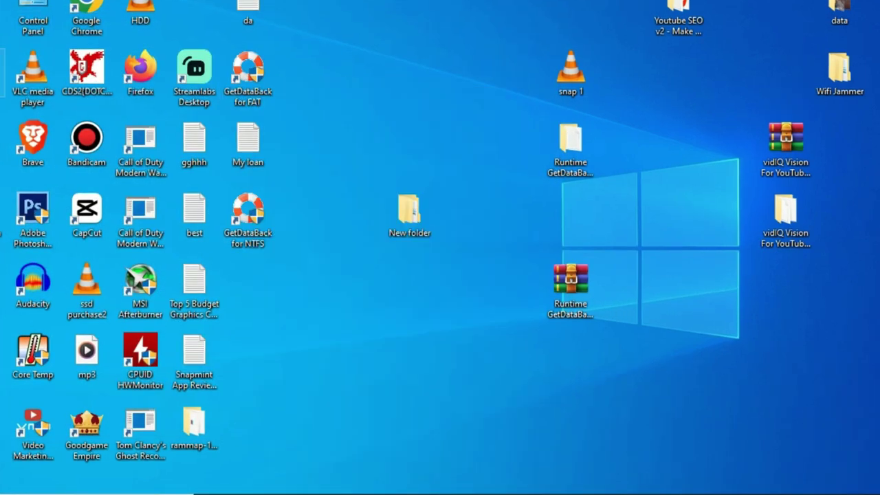
Step: Check the file system and used space of USB Drive (H:) in its properties, and open the drive to view its contents
double_click(2, 73)
click(490, 4)
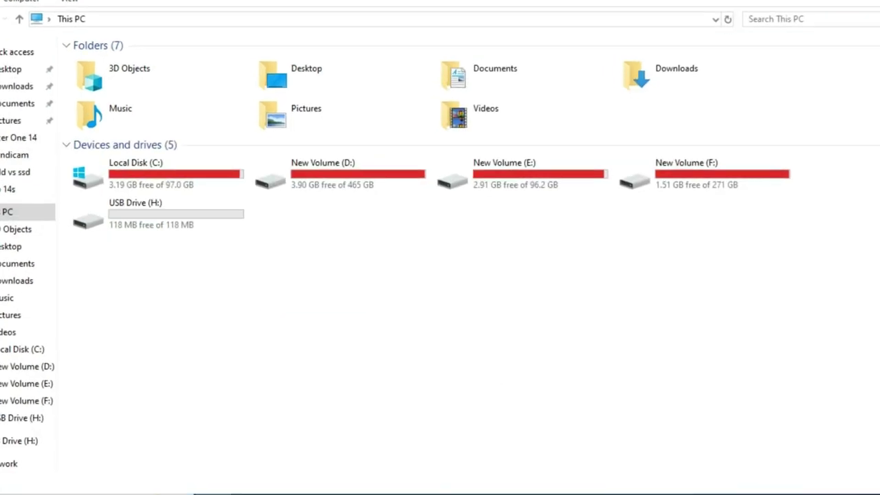
right_click(132, 213)
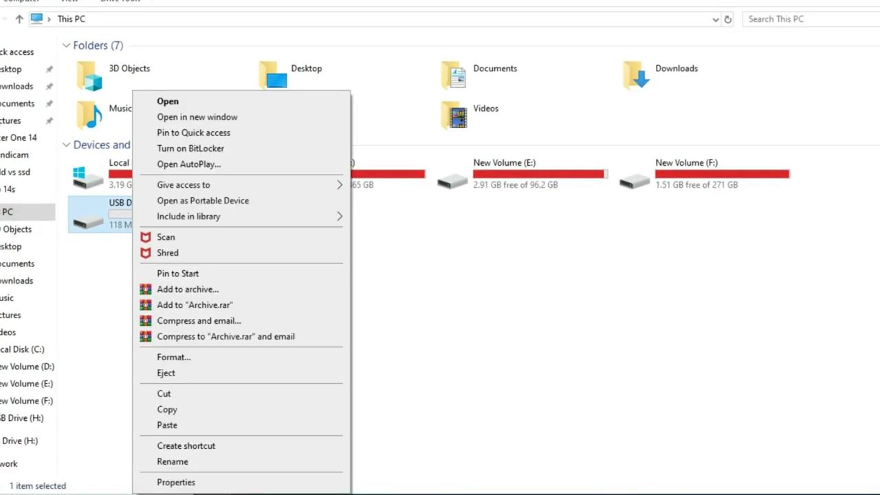
click(176, 482)
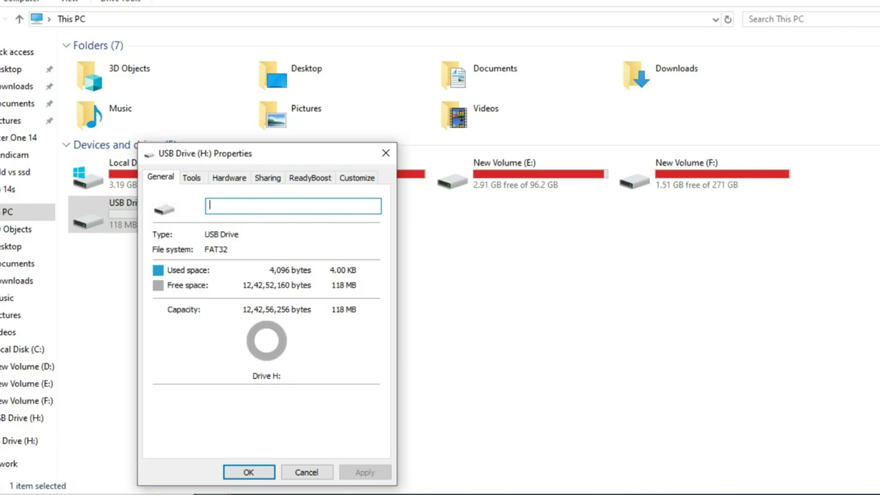
click(307, 472)
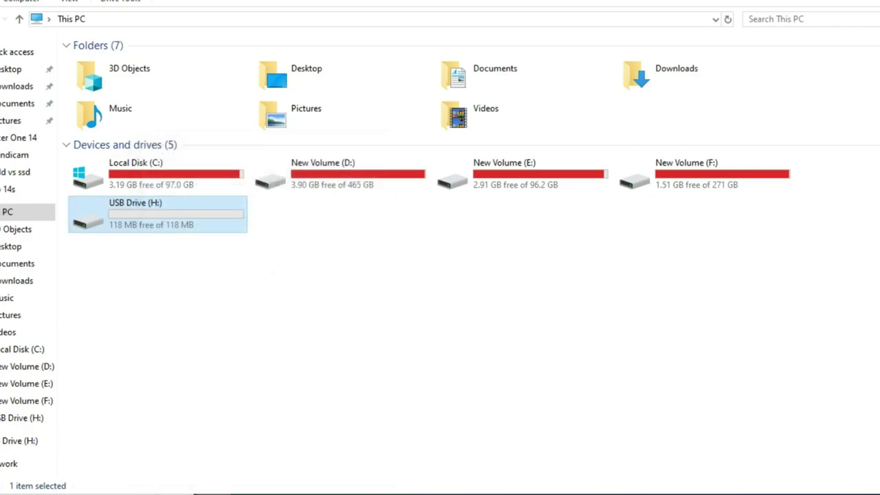
double_click(157, 215)
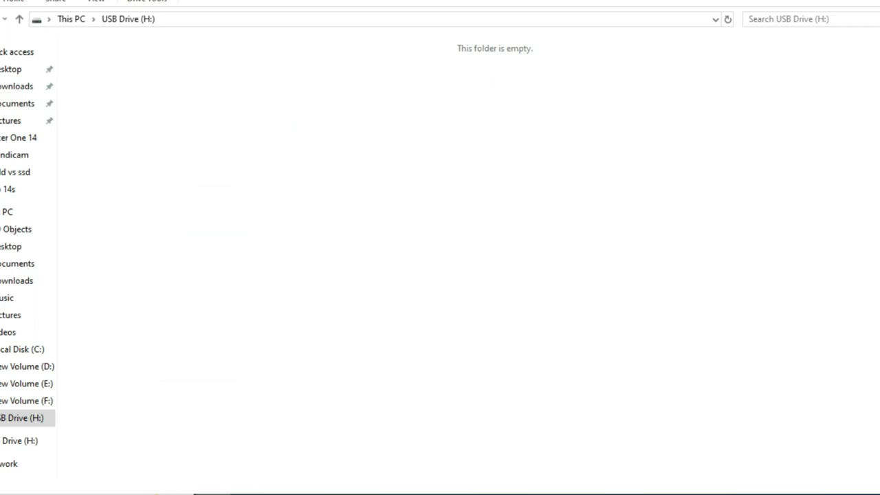
Step: Send the "Top 5 best laptop for students and office work" image from Downloads to USB Drive (H:)
click(17, 85)
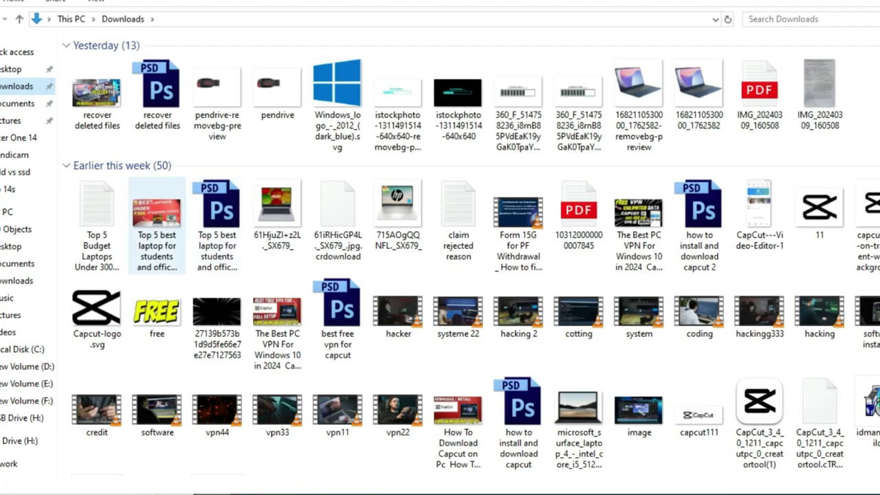
click(157, 226)
right_click(156, 213)
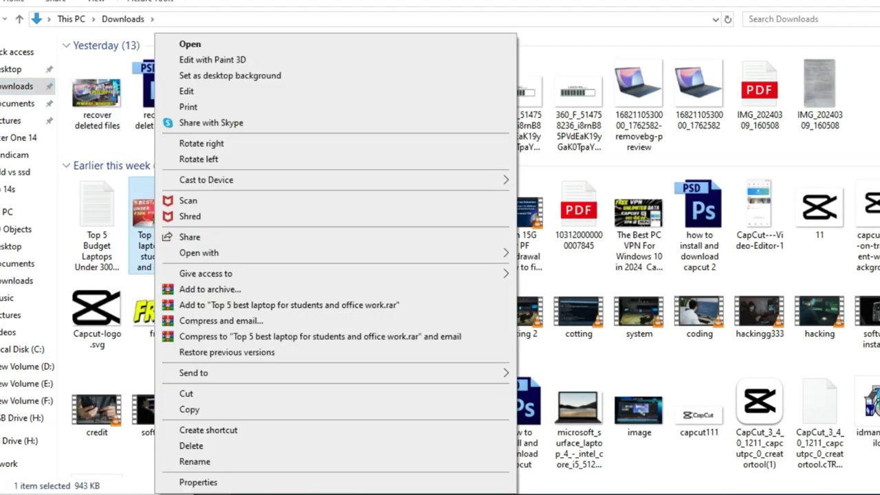
mouse_move(199, 372)
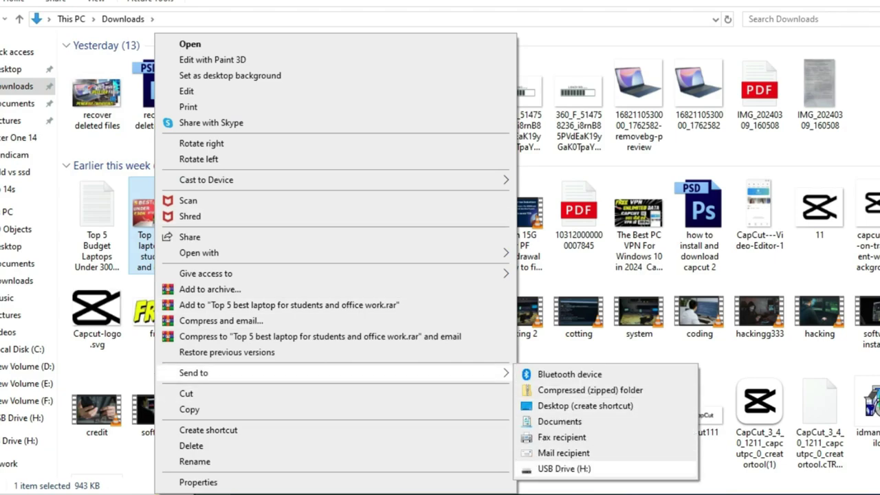
click(564, 468)
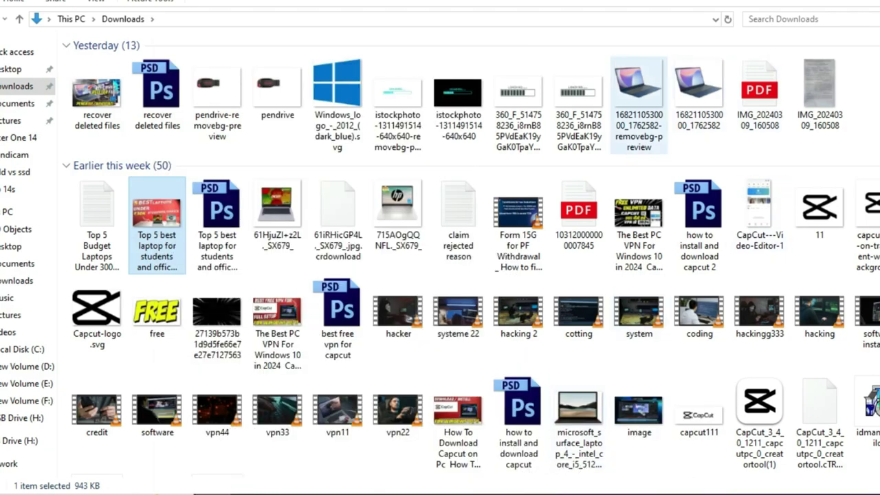
click(638, 103)
right_click(639, 103)
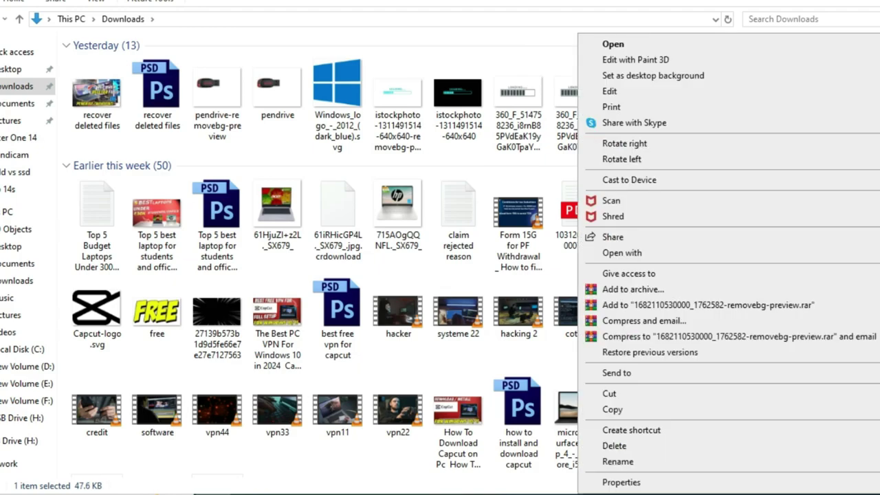
mouse_move(609, 371)
click(440, 468)
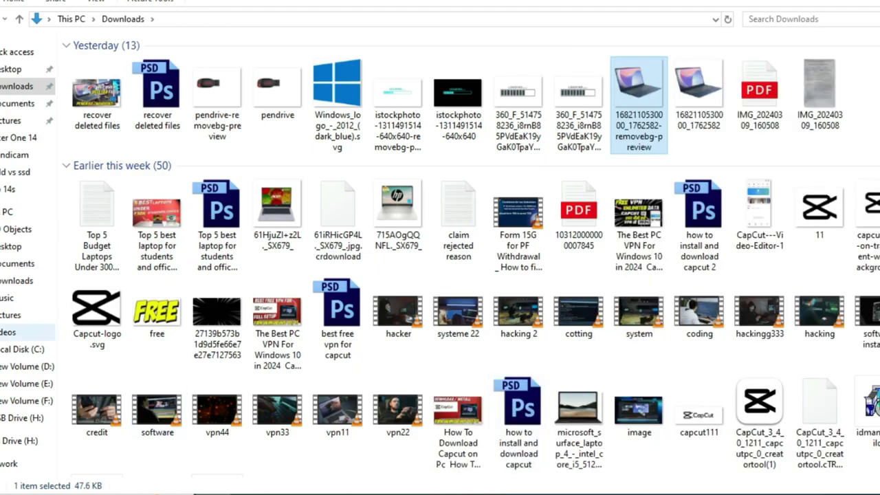
Step: Open USB Drive (H:) from This PC, check the copied images, and refresh the folder
click(8, 212)
double_click(157, 214)
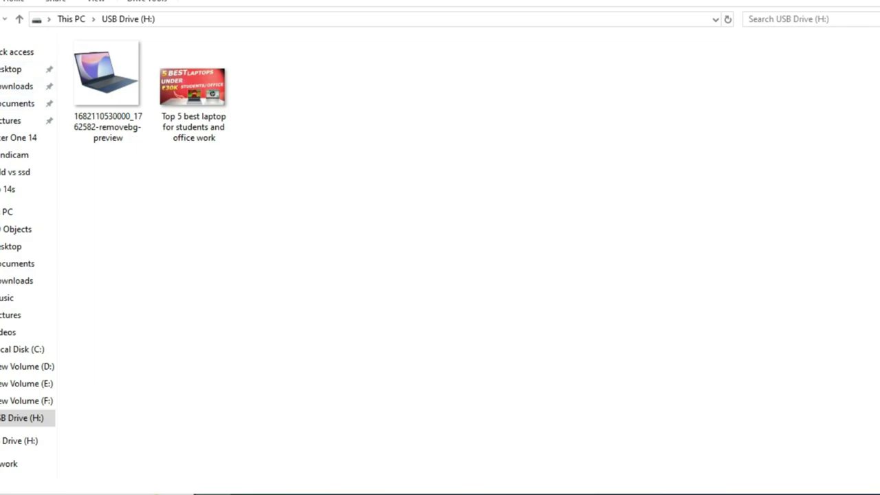
click(19, 19)
double_click(157, 214)
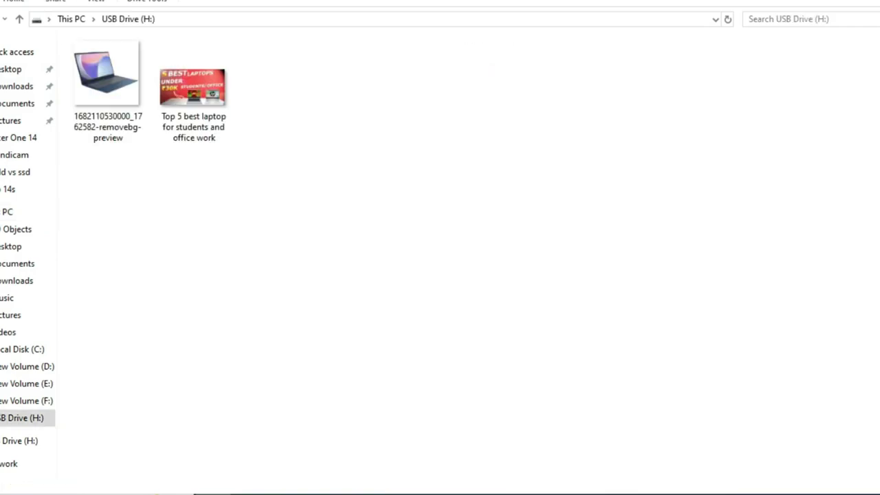
right_click(485, 146)
click(522, 204)
Step: Quick-format USB Drive (H:) with the FAT32 file system and an allocation unit size of 1024 bytes
key(alt+Left)
right_click(132, 213)
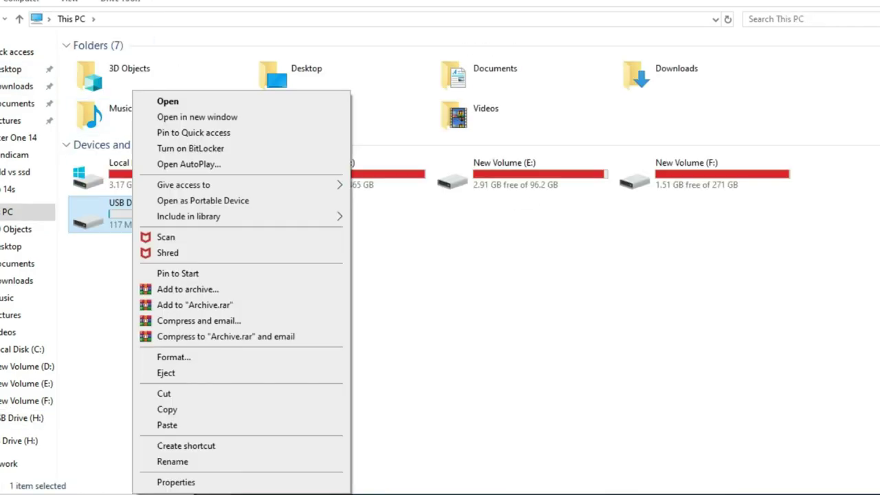
click(173, 356)
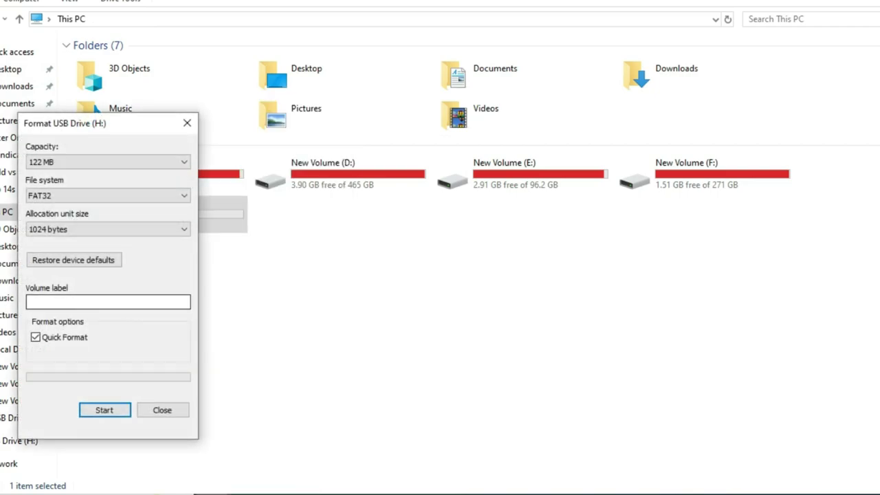
click(105, 410)
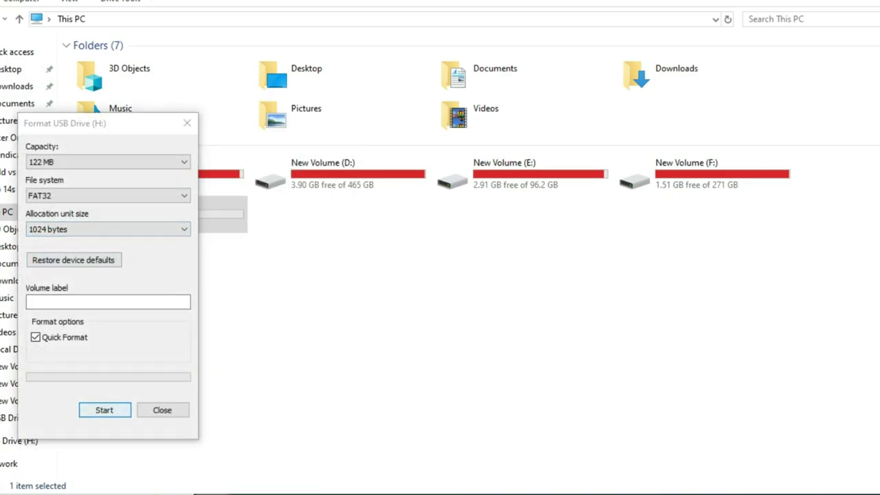
key(Return)
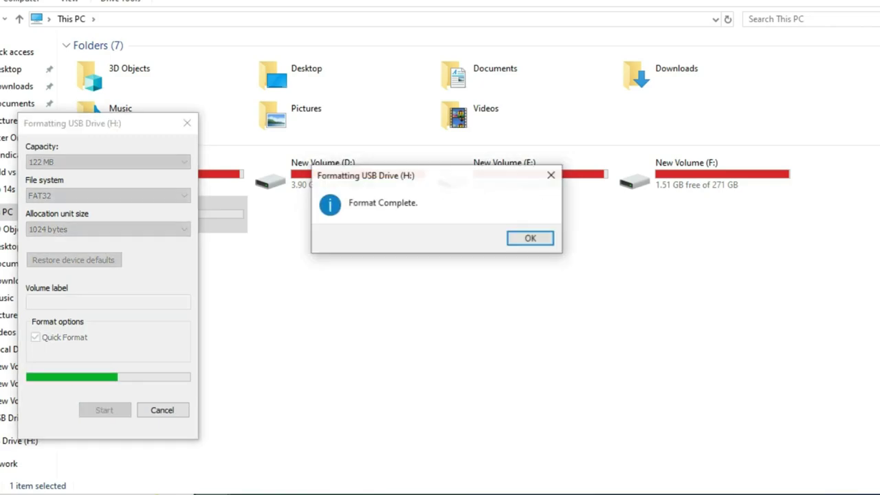
key(Return)
key(Escape)
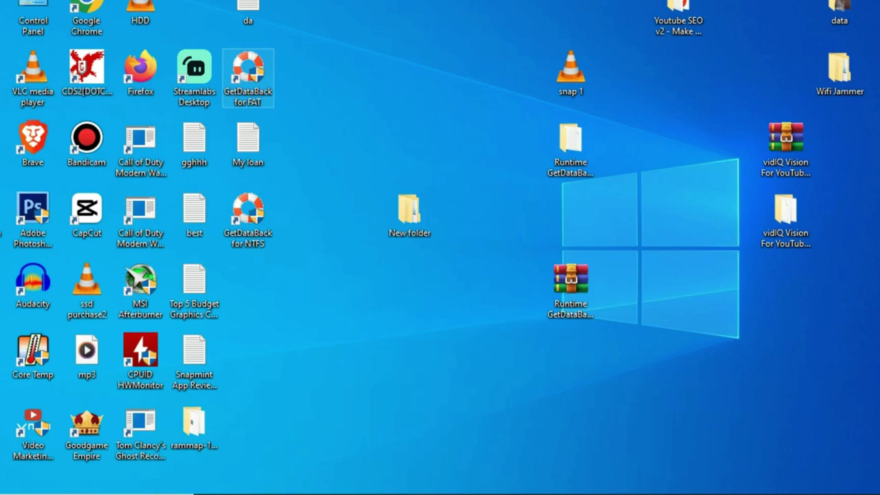
Step: Run GetDataBack for FAT as administrator and choose the systematic file system damage scenario for the recovery
right_click(250, 78)
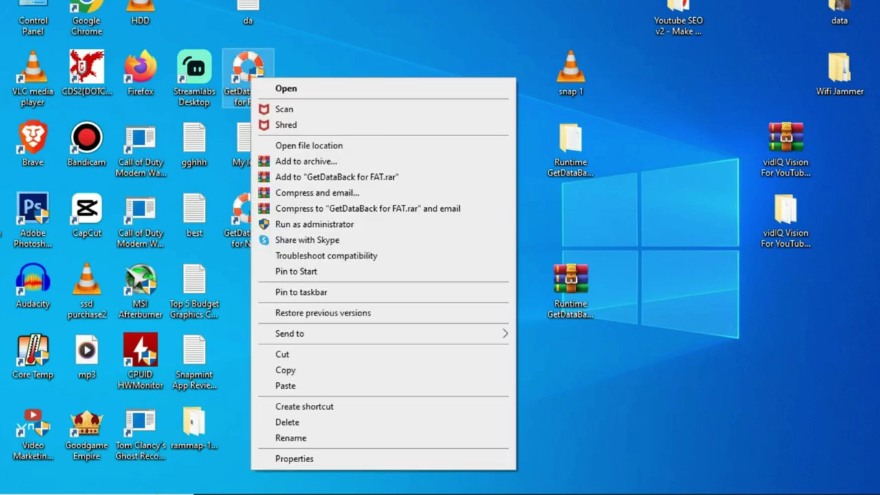
click(314, 224)
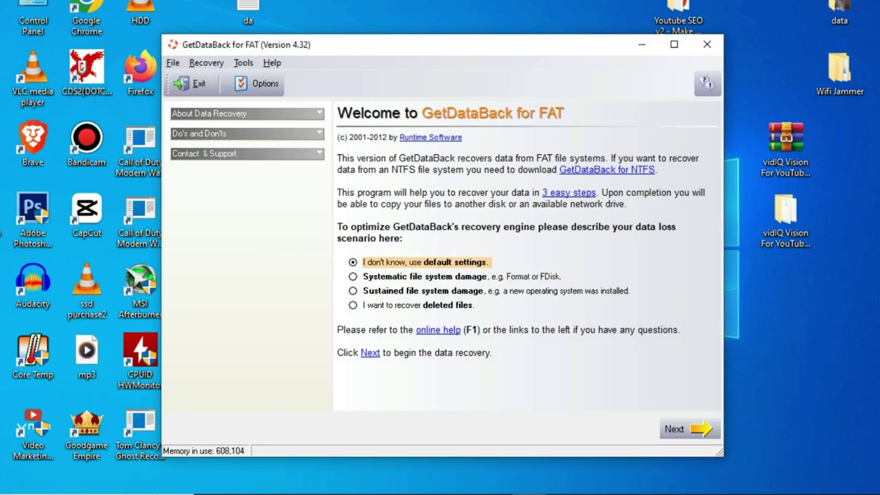
click(353, 276)
click(425, 262)
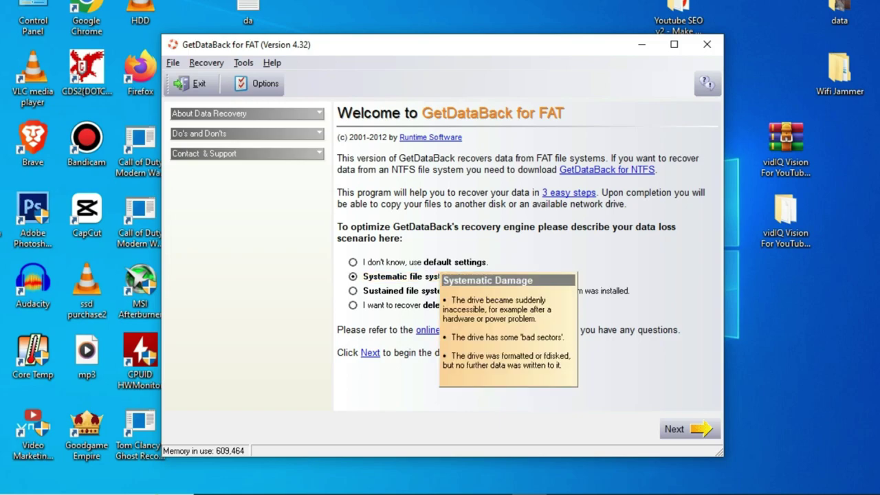
click(689, 428)
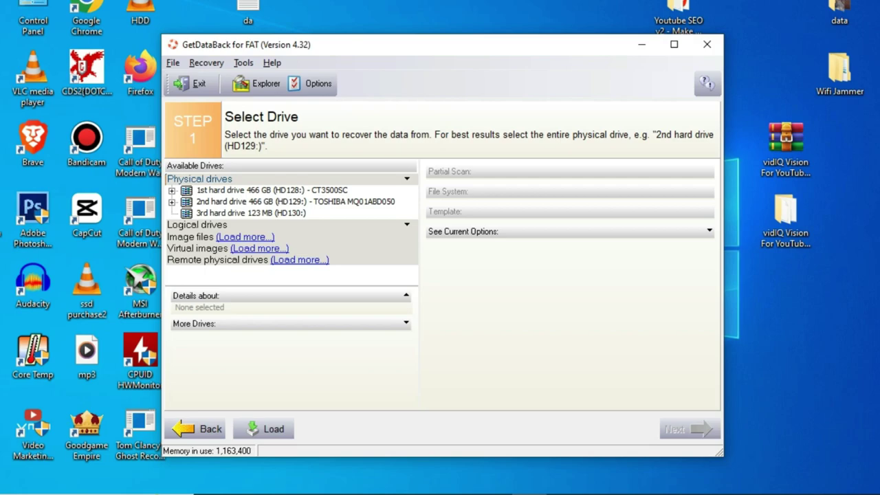
Step: Select the 3rd hard drive 123 MB (HD130:) as the source, review its partial scan range, and choose FAT16 (DOS/WIN/NT) as the file system
click(251, 213)
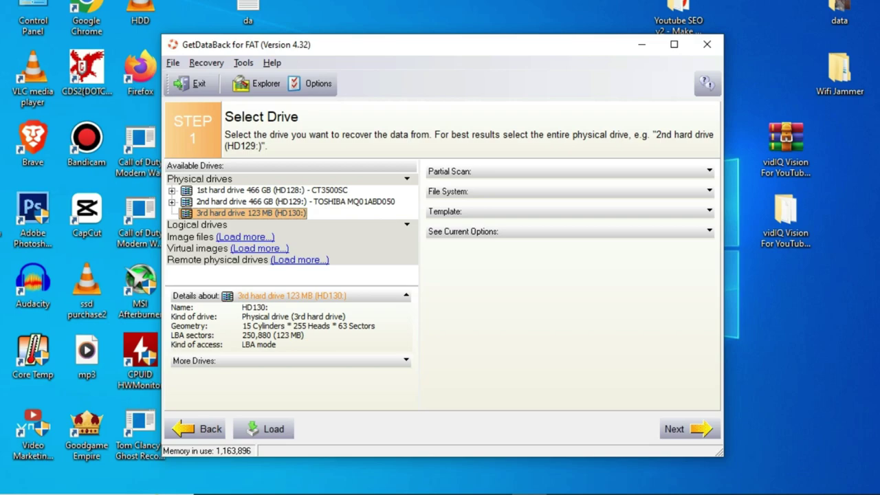
click(709, 170)
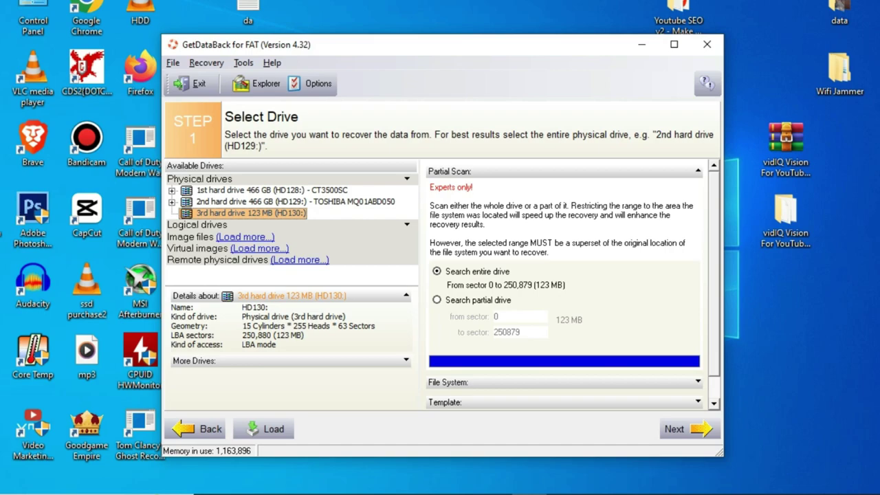
click(698, 171)
click(708, 191)
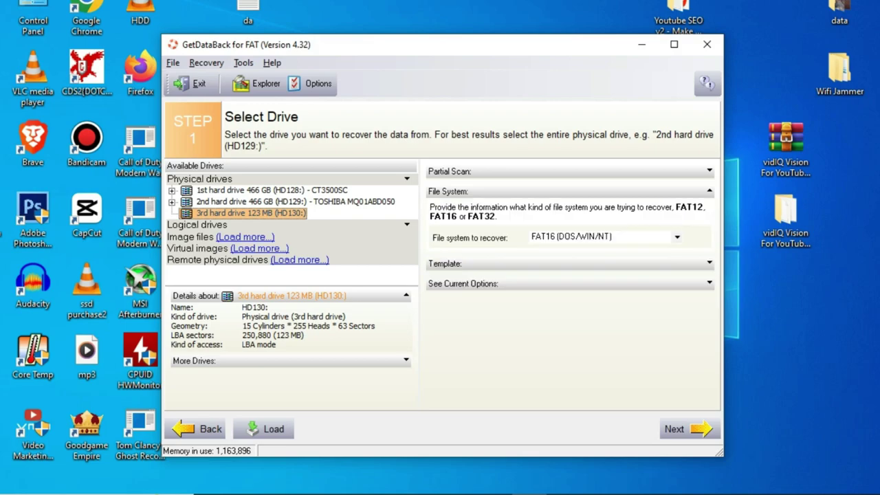
click(677, 237)
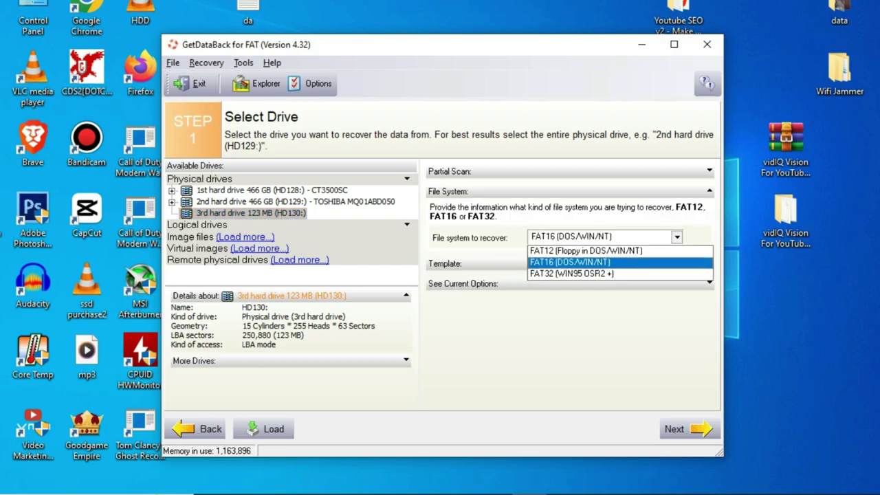
click(569, 262)
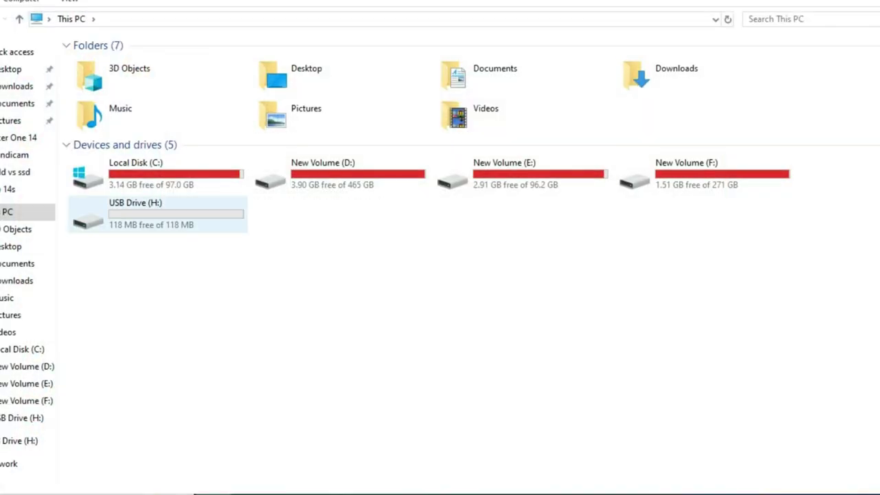
Step: Check the file system of the formatted USB Drive (H:) in its properties
right_click(182, 214)
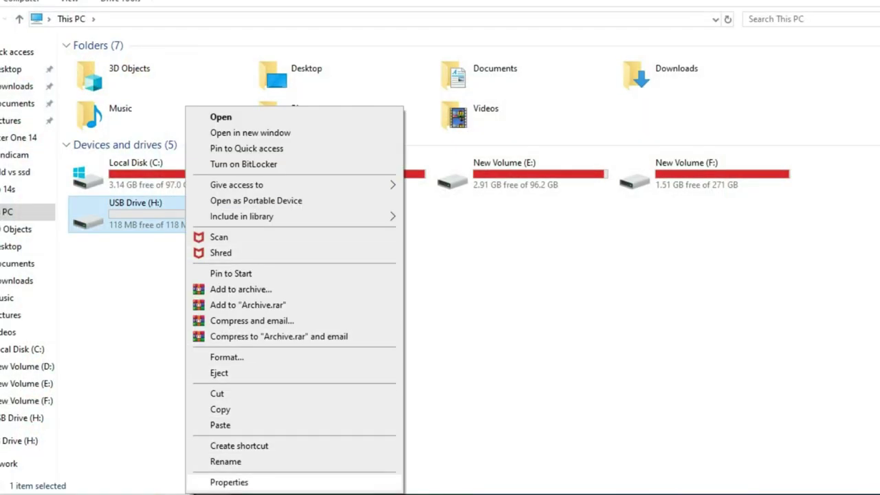
click(229, 482)
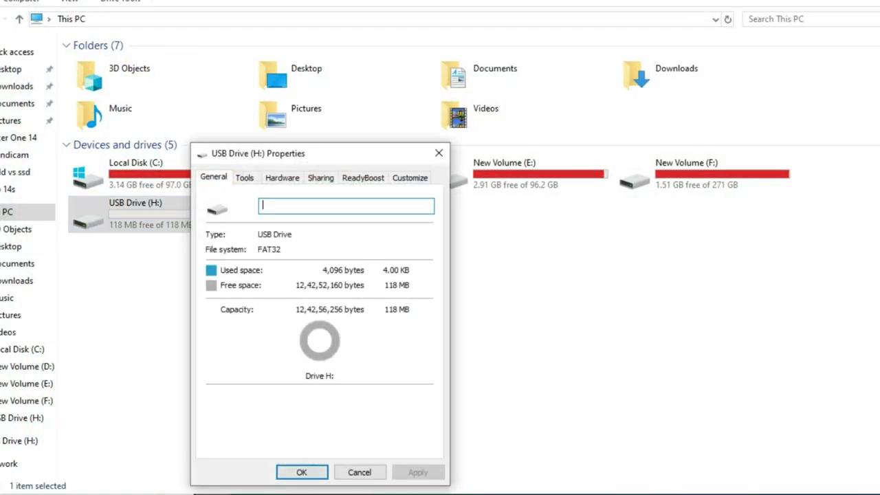
key(Escape)
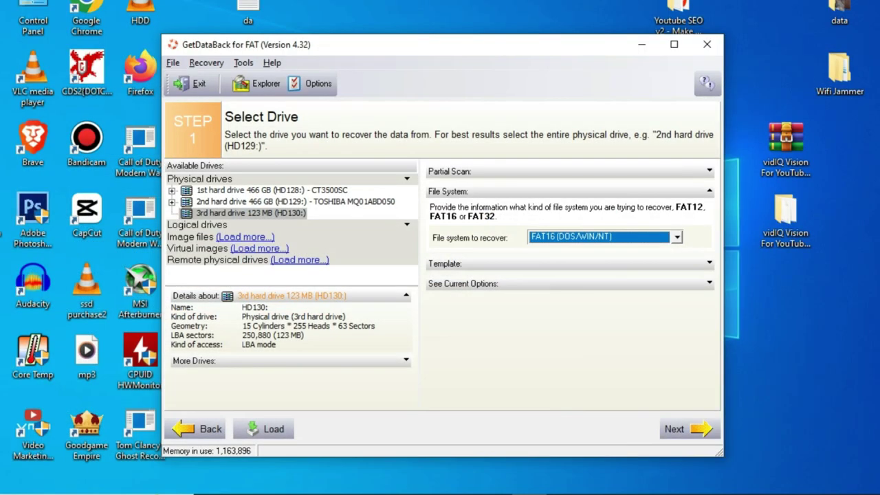
Step: Set the file system to recover to FAT32 (WIN95 OSR2 +), review the template and current options, and scan the drive
key(alt+Down)
key(Return)
click(708, 263)
click(709, 263)
click(708, 283)
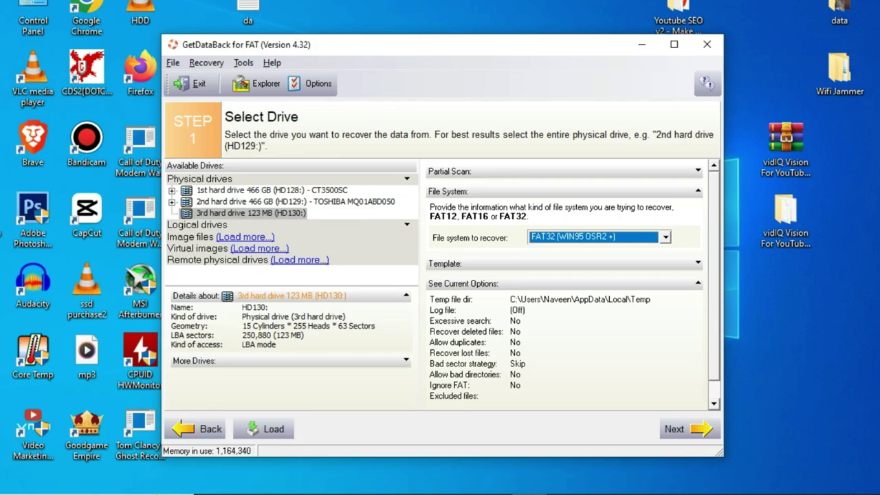
click(689, 429)
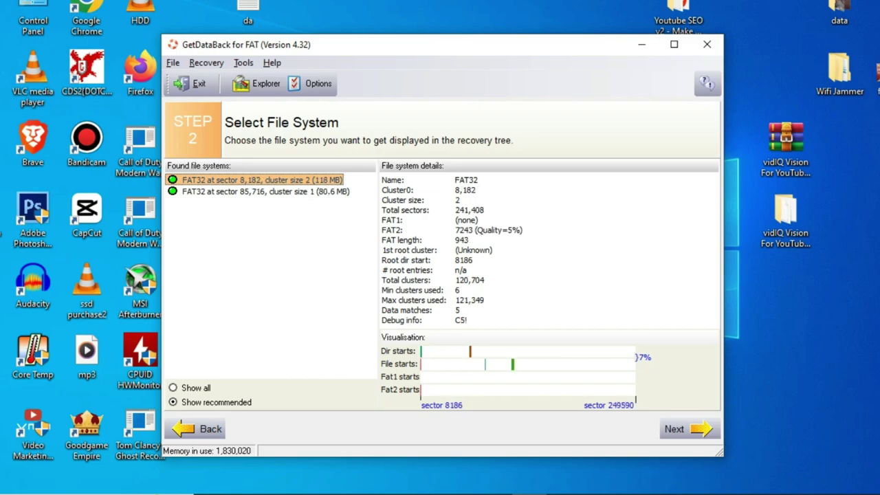
Step: Open the recovery tree for the FAT32 file system at sector 8,182 and inspect the files in its recovered folders
click(689, 429)
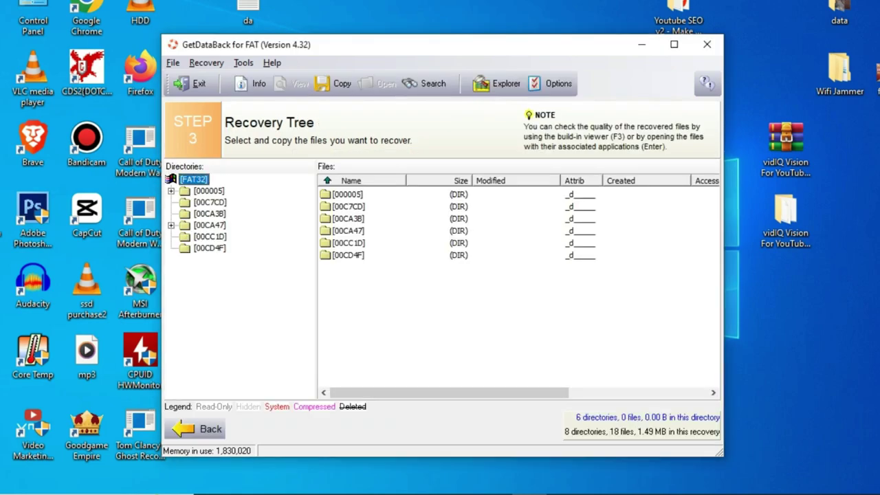
click(210, 248)
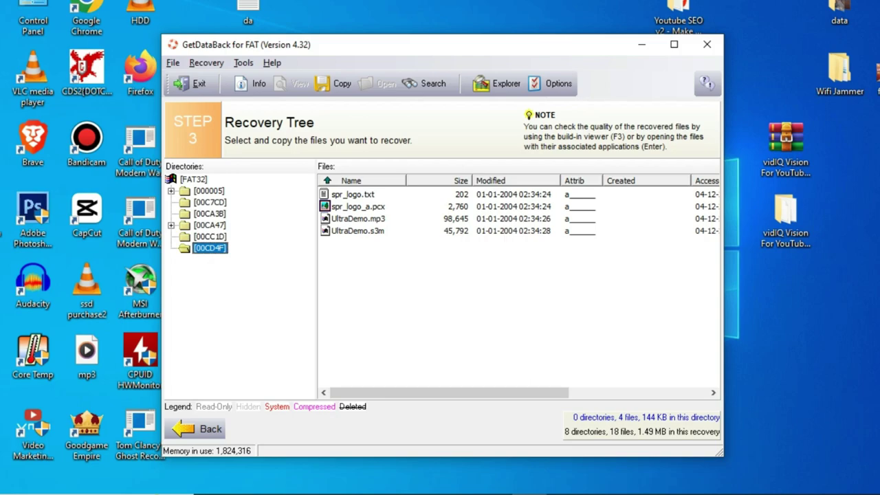
click(209, 191)
click(210, 203)
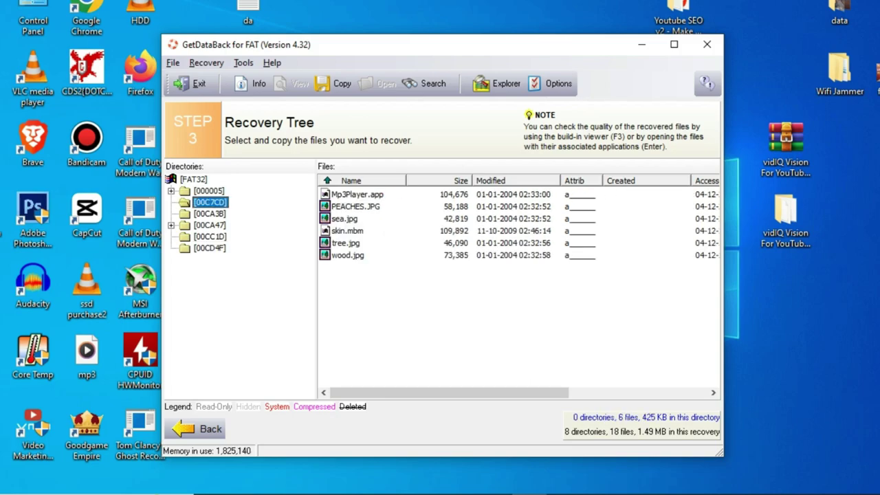
click(209, 214)
click(210, 225)
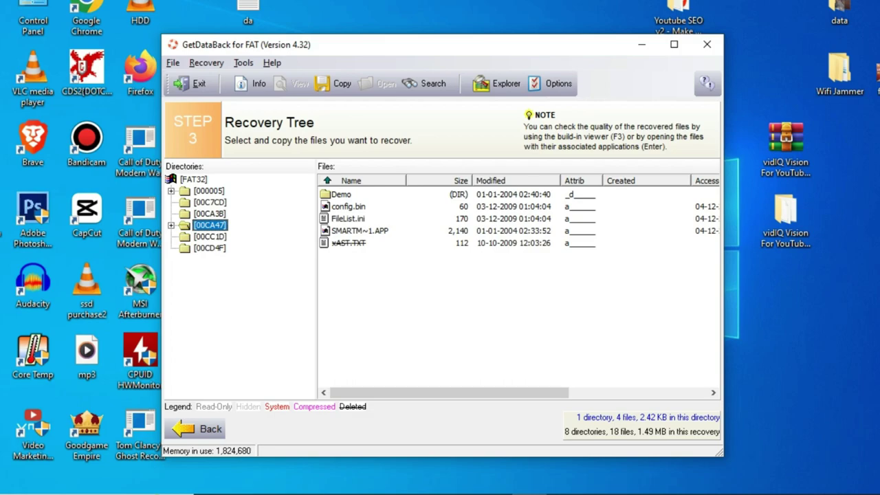
click(209, 191)
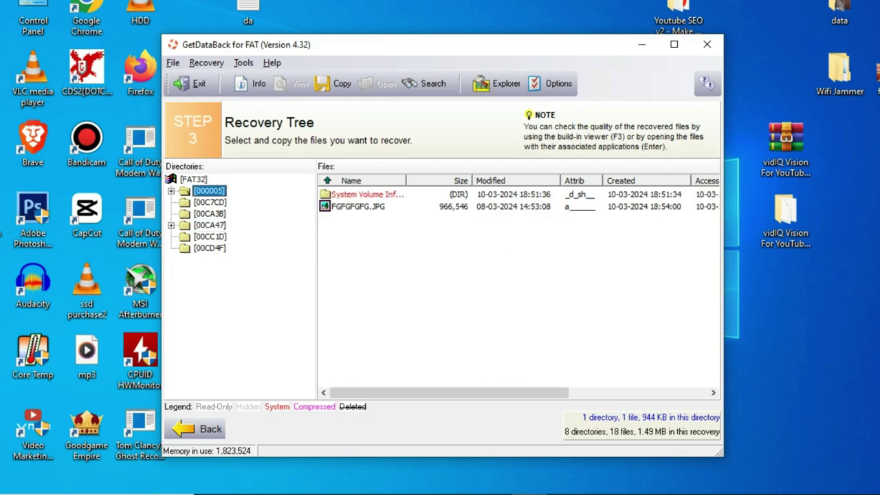
Step: Try to copy the recovered [000005] folder to the Desktop, including subdirectories and deleted files
right_click(210, 192)
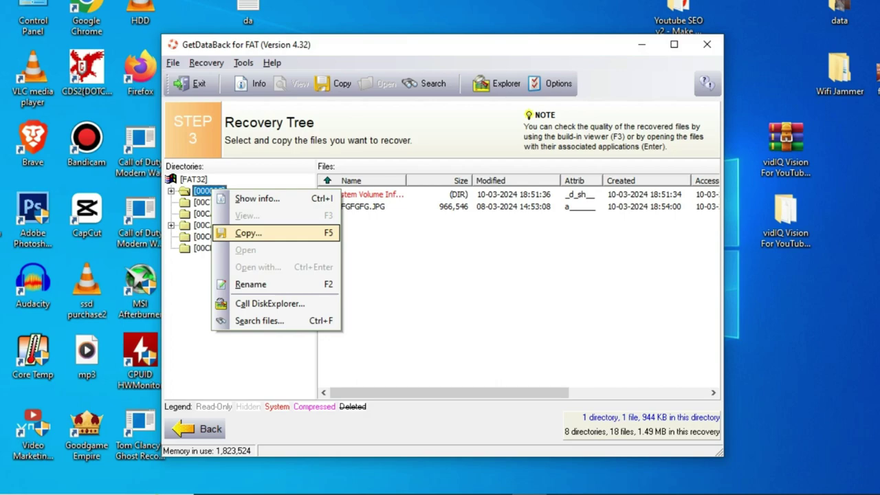
click(249, 233)
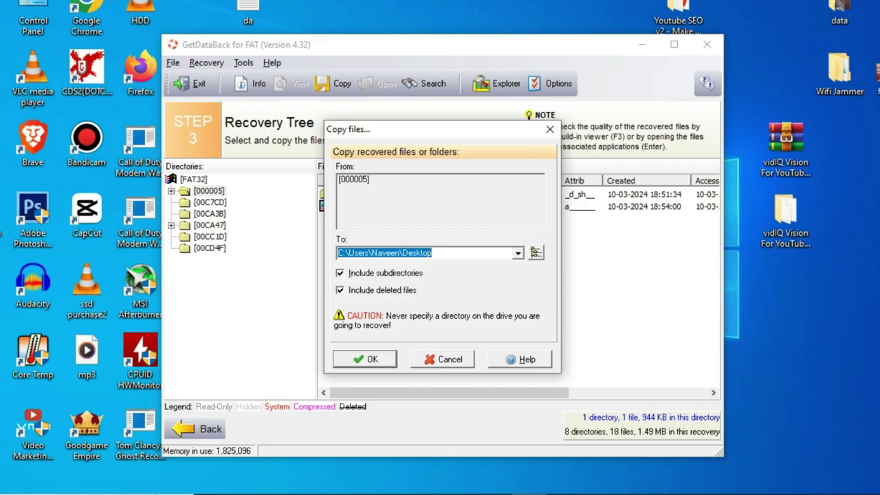
key(Return)
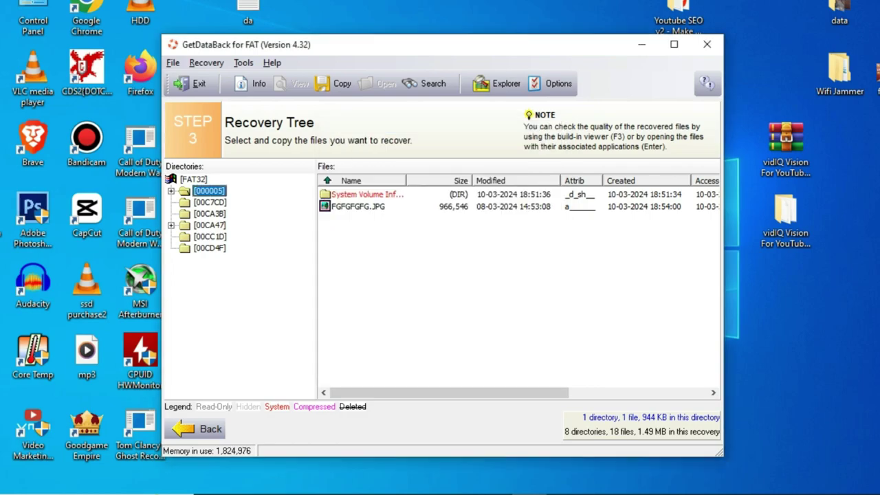
Step: Open the copy settings for the entire [FAT32] directory in the recovery tree
click(209, 202)
click(208, 191)
click(193, 178)
right_click(194, 179)
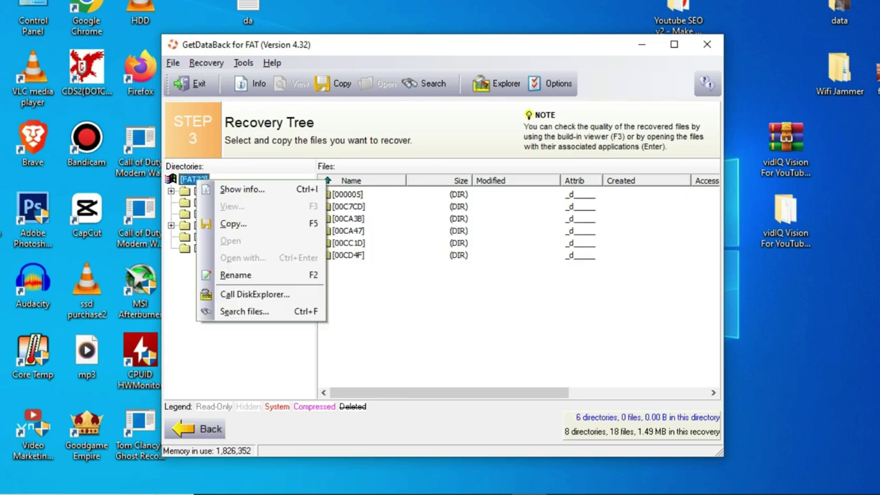
click(233, 223)
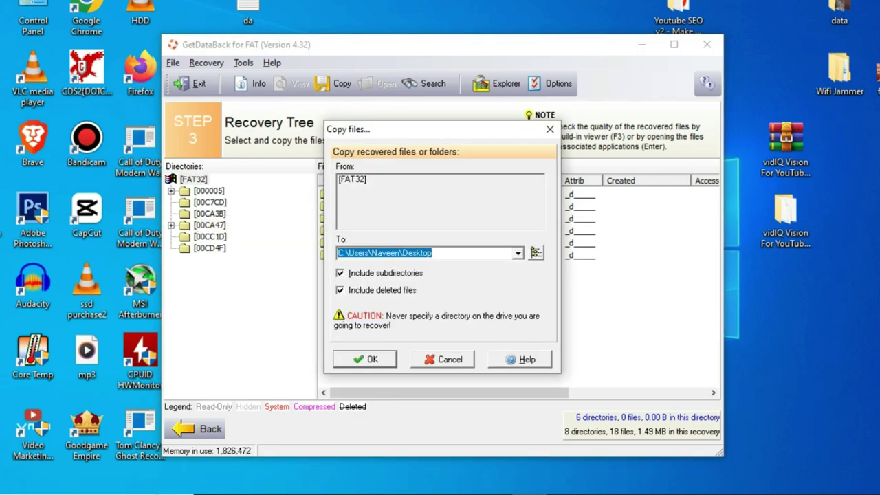
click(535, 252)
mouse_move(400, 317)
mouse_down()
mouse_move(472, 317)
mouse_move(400, 318)
mouse_up()
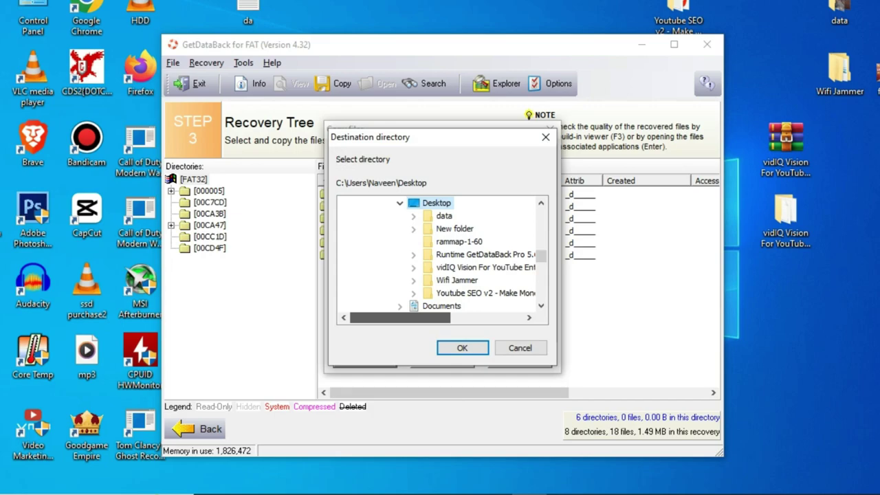
click(520, 347)
Step: Create a folder named "recevory" on the desktop
right_click(753, 268)
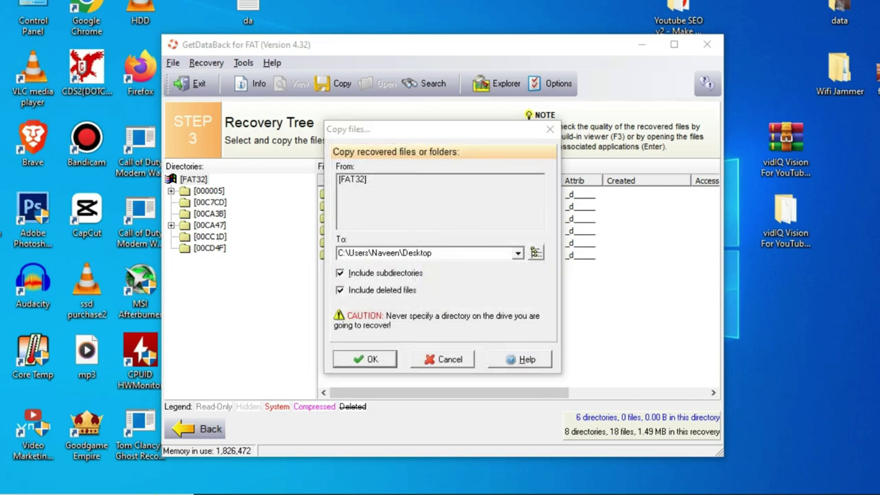
mouse_move(785, 434)
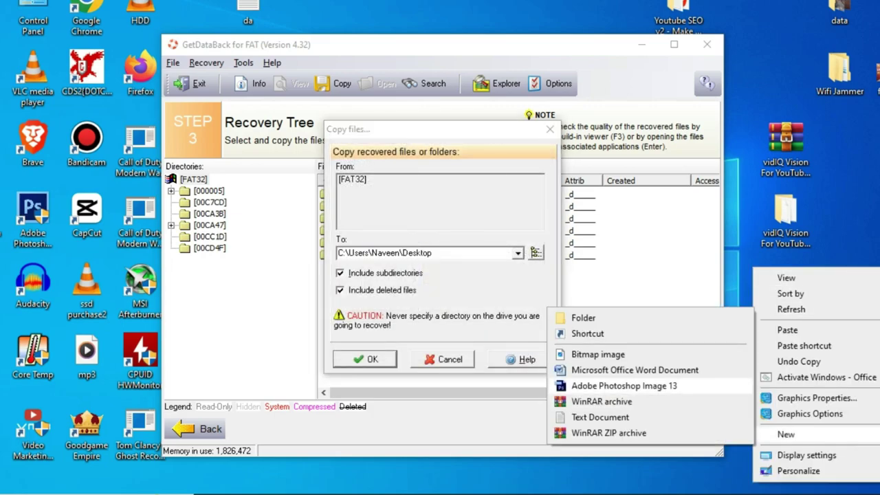
click(582, 318)
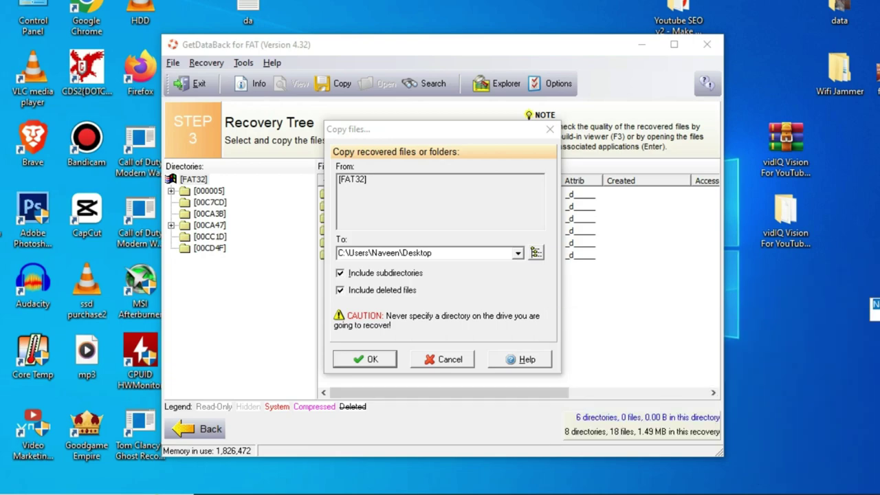
text(r)
key(Return)
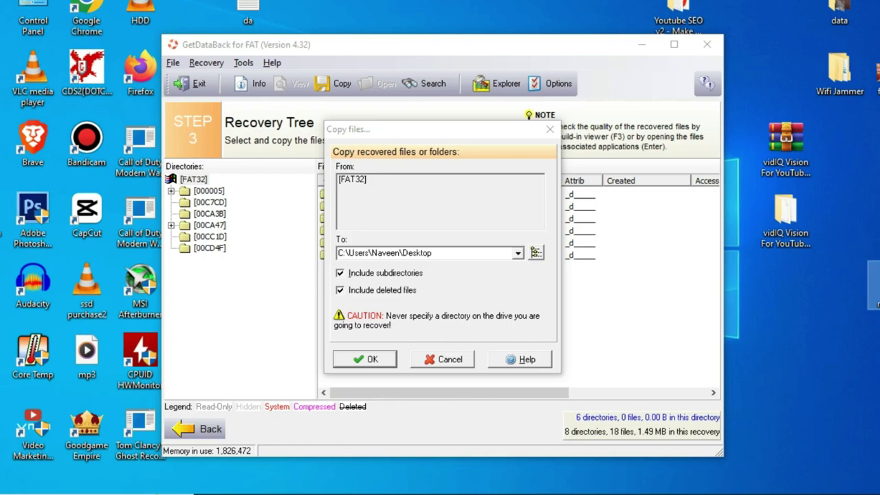
Step: Set the "recevory" desktop folder as the destination and copy the entire [FAT32] directory into it
click(535, 252)
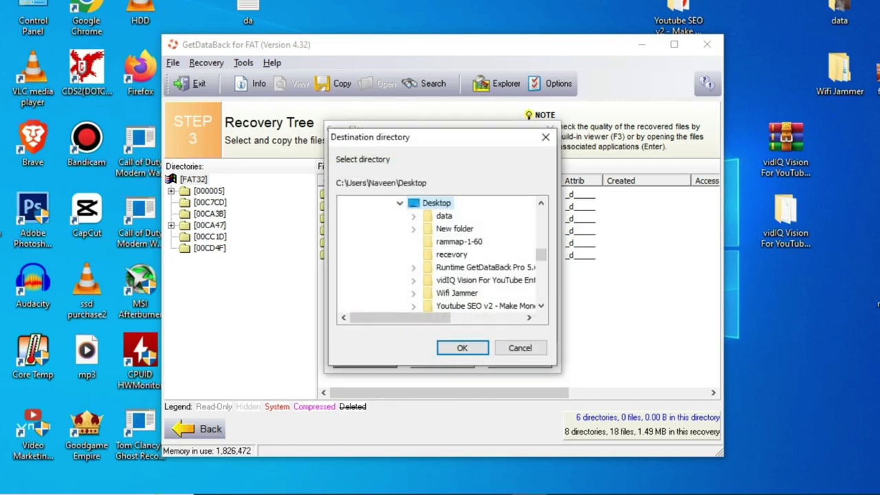
click(451, 254)
click(463, 347)
key(Return)
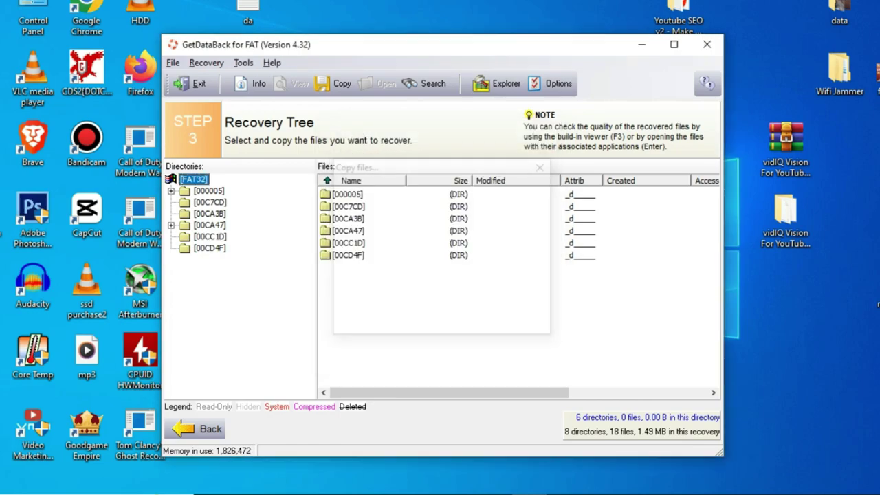
Step: Open the "recevory" desktop folder and its [FAT32] subfolder to check the copied directories
double_click(876, 285)
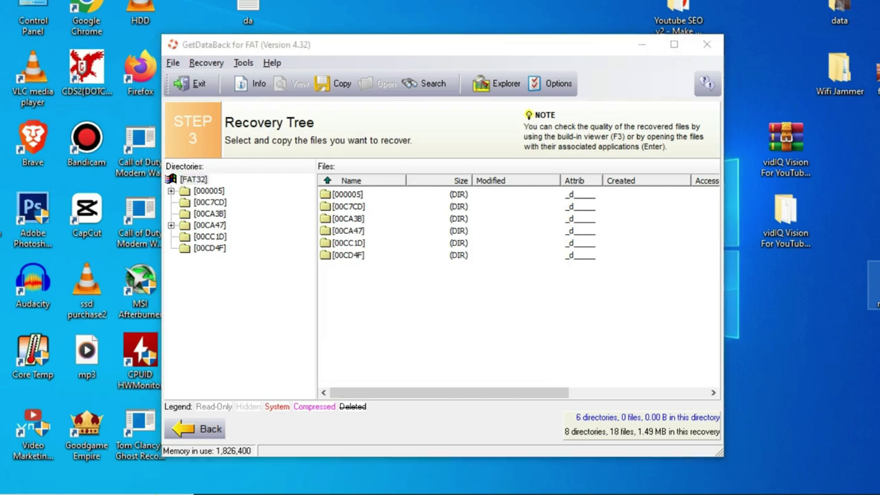
click(489, 4)
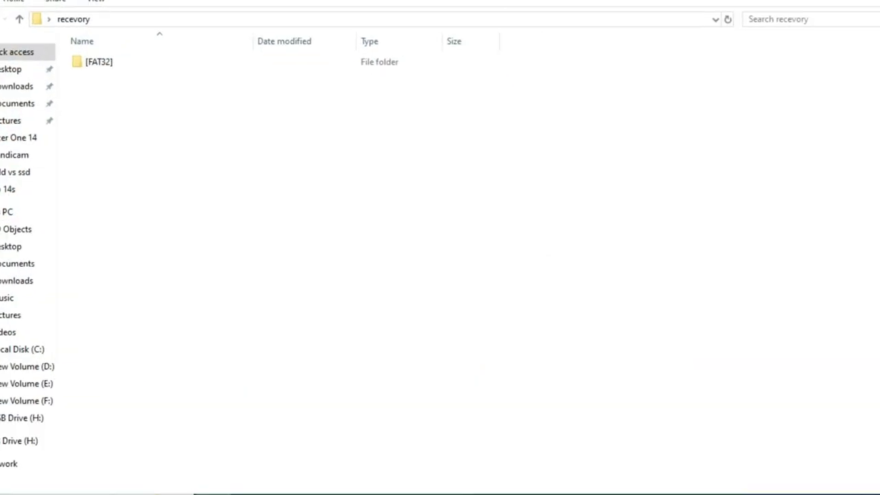
double_click(103, 61)
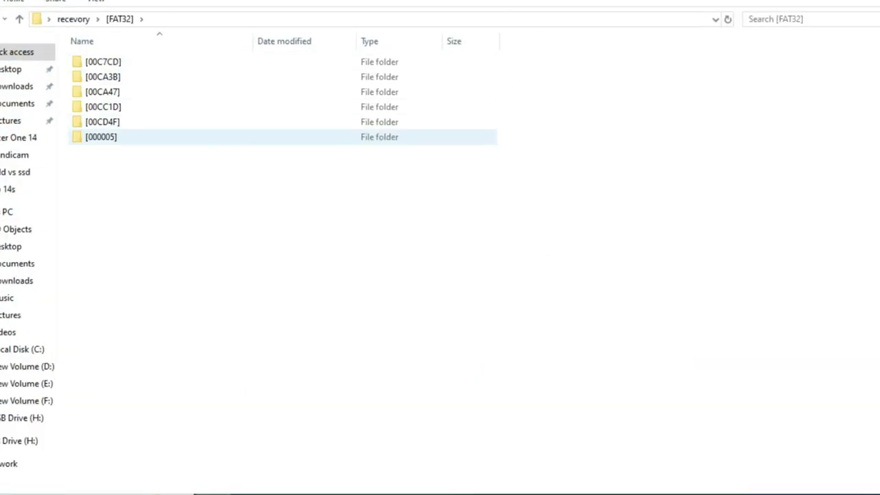
mouse_move(120, 140)
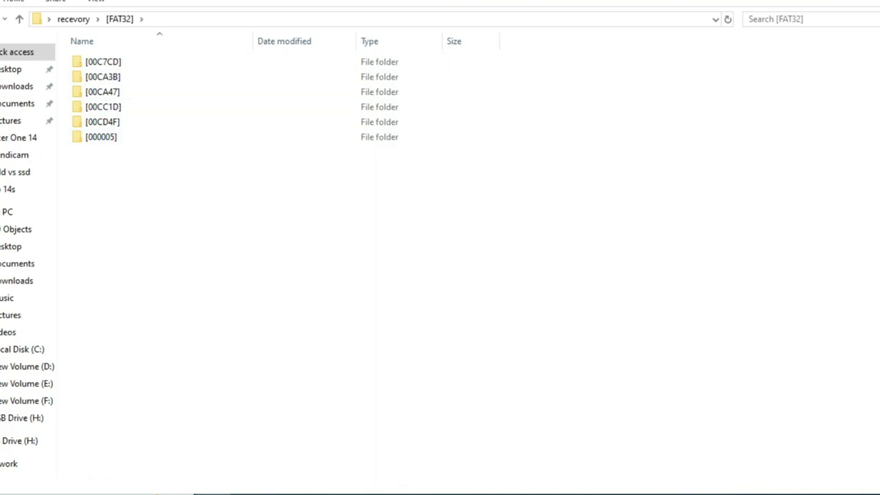
Step: Switch back to GetDataBack for FAT and inspect the files in each recovered folder, ending with [00C7CD]
click(529, 494)
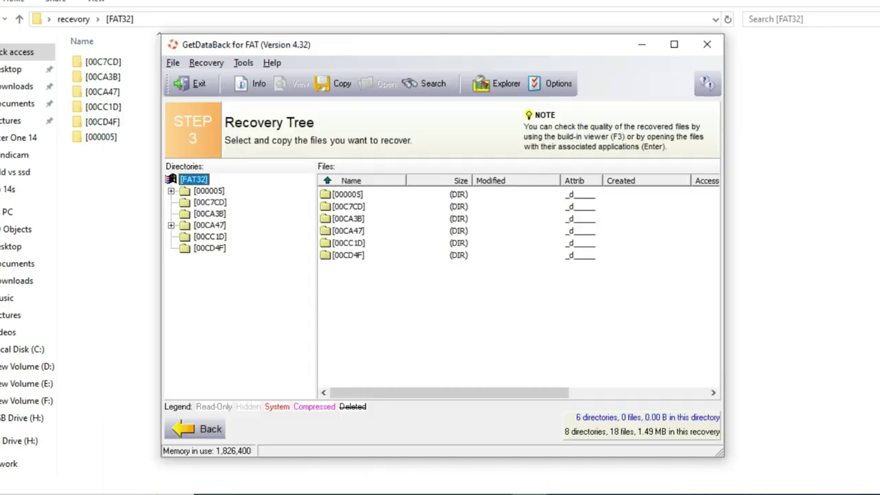
click(210, 237)
click(209, 225)
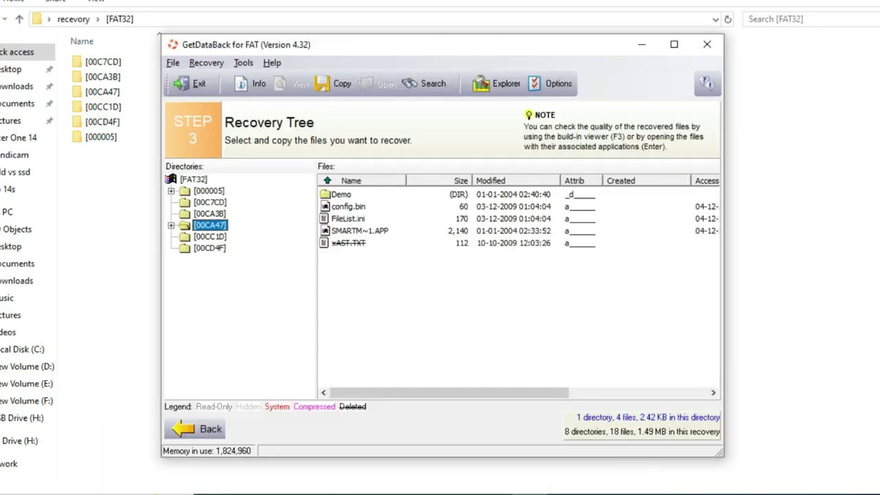
click(210, 237)
click(209, 248)
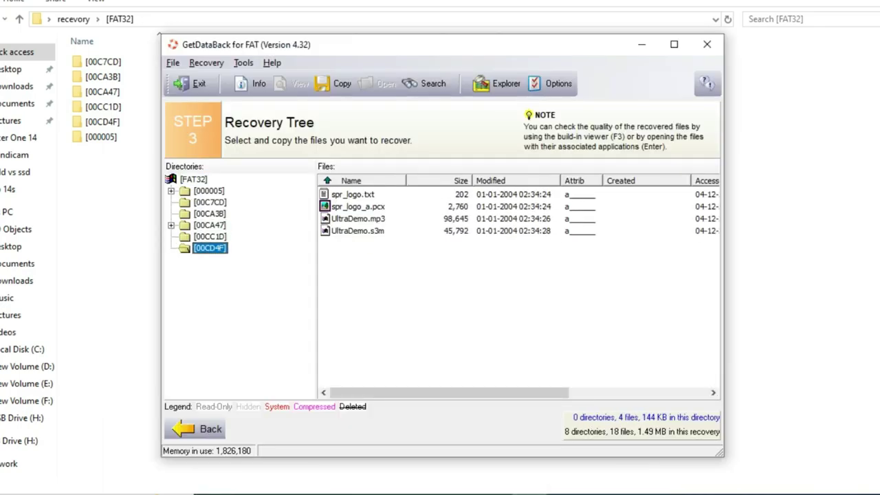
click(210, 214)
click(209, 191)
click(209, 202)
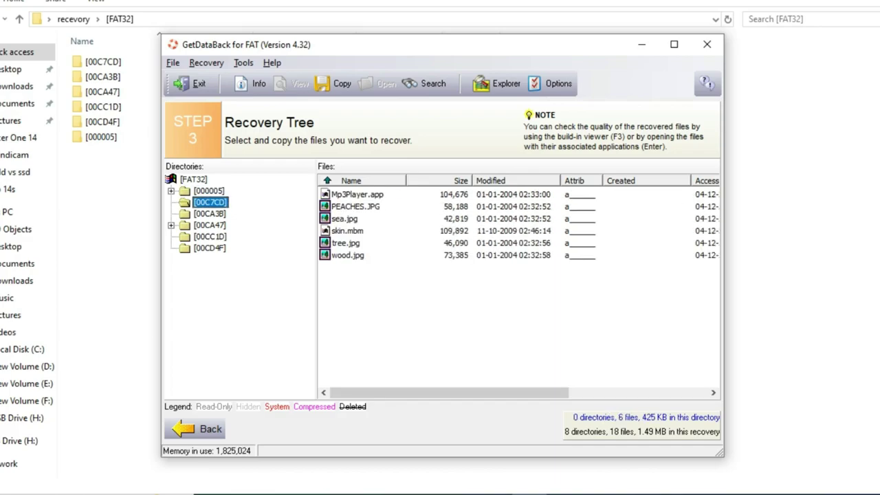
Step: Preview PEACHES.JPG and sea.jpg from the recovered [00C7CD] folder, closing the image viewer after each
double_click(355, 206)
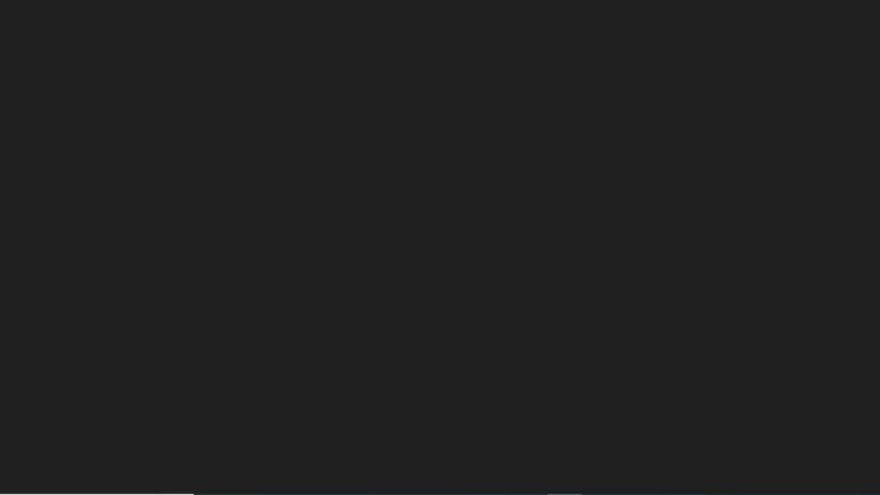
key(alt+F4)
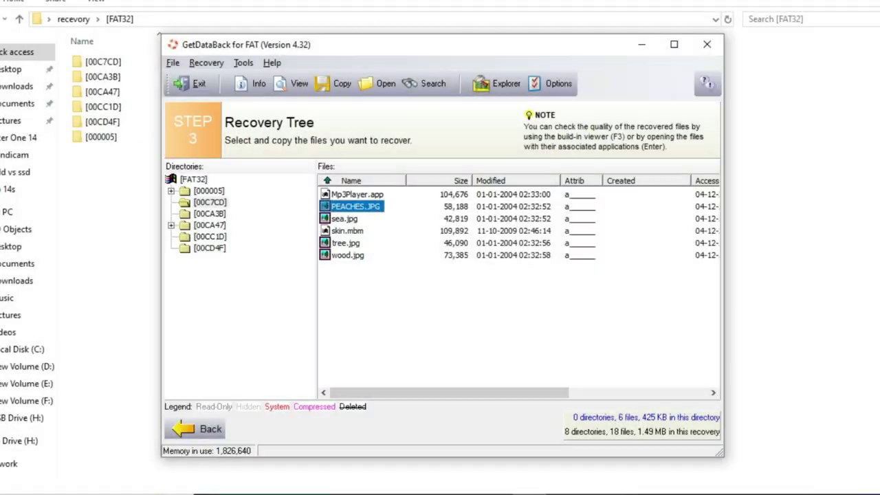
key(Down)
key(Return)
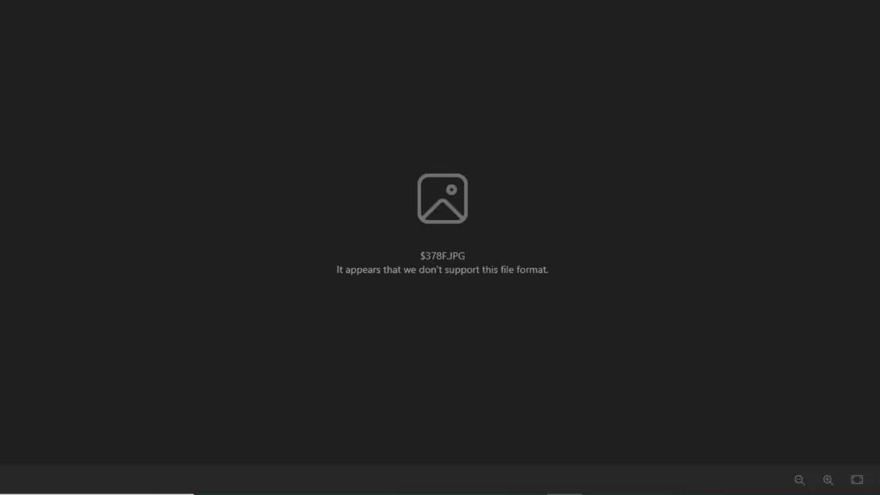
key(alt+F4)
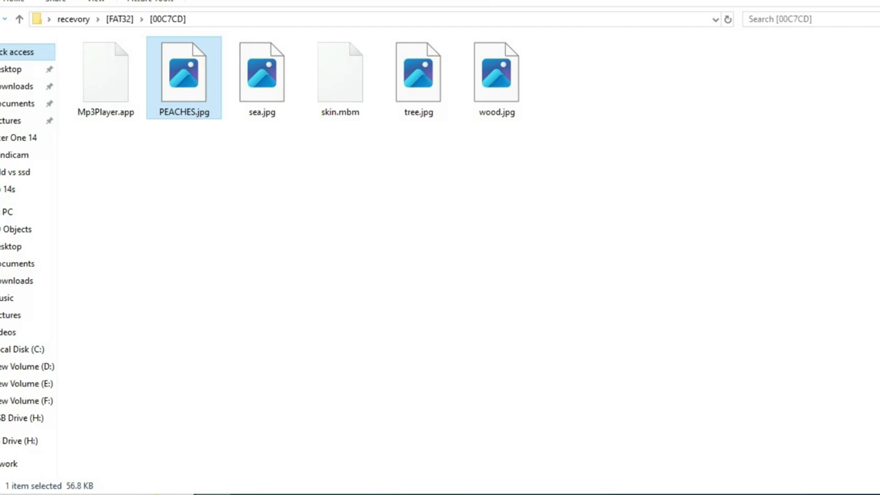
Step: Browse the copied [00CA3B], [00CA47] and [00CC1D] folders inside recevory\[FAT32] to examine their files
key(alt+Up)
key(Down)
key(Return)
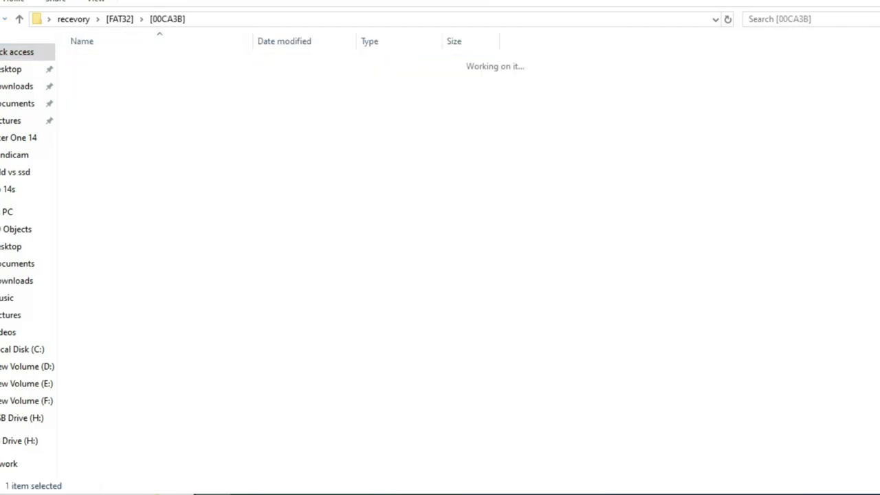
key(alt+Up)
key(Down)
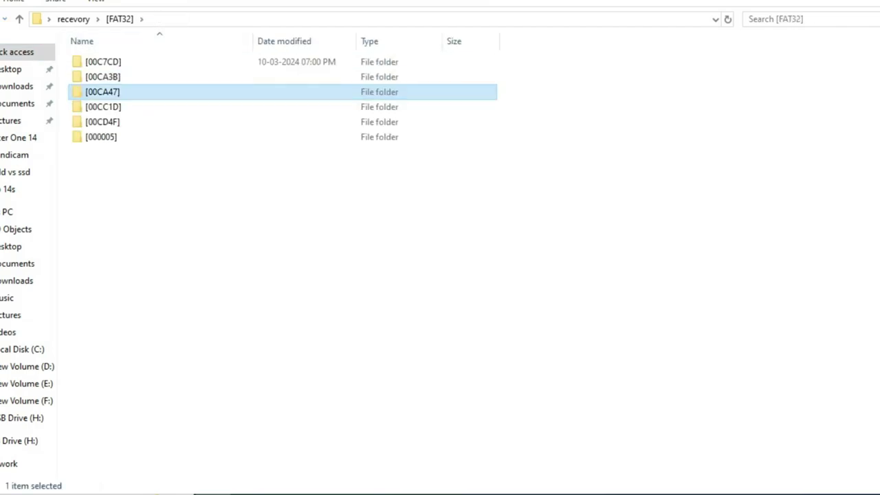
key(Return)
key(alt+Up)
key(Down)
key(Return)
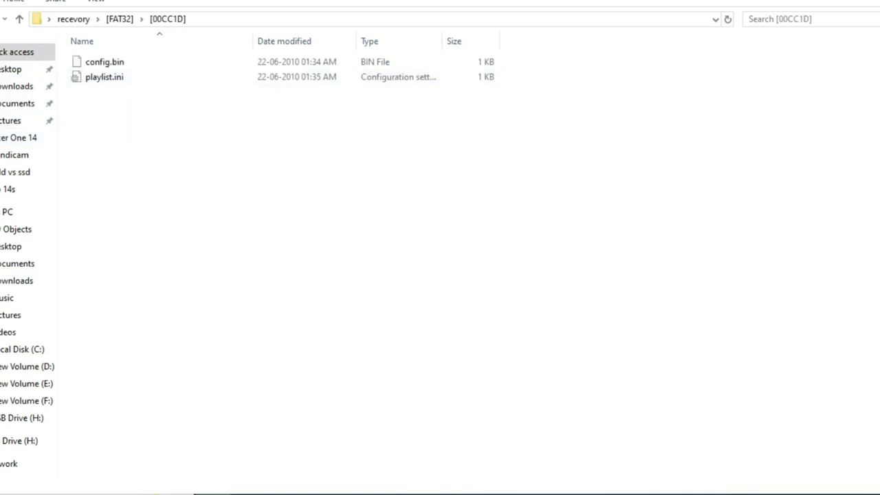
Step: Open the copied [00CD4F] folder and check the UltraDemo.mp3 and UltraDemo.s3m audio files
key(alt+Up)
key(Down)
key(Return)
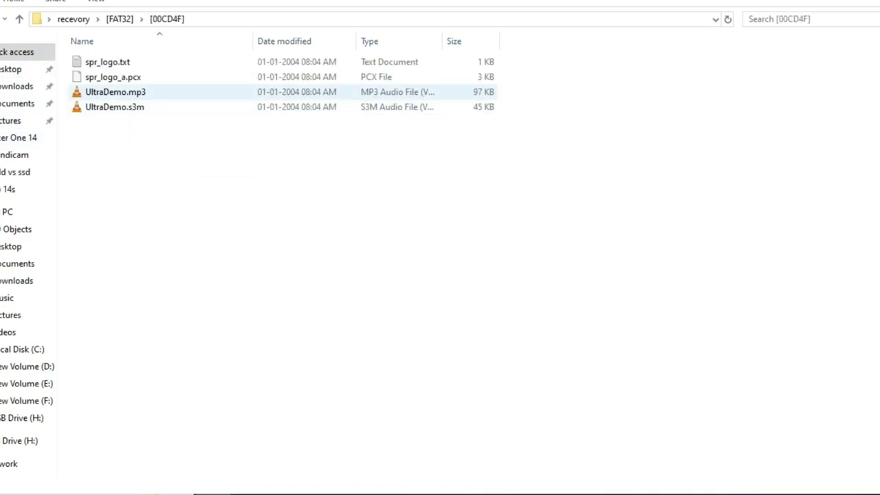
click(116, 92)
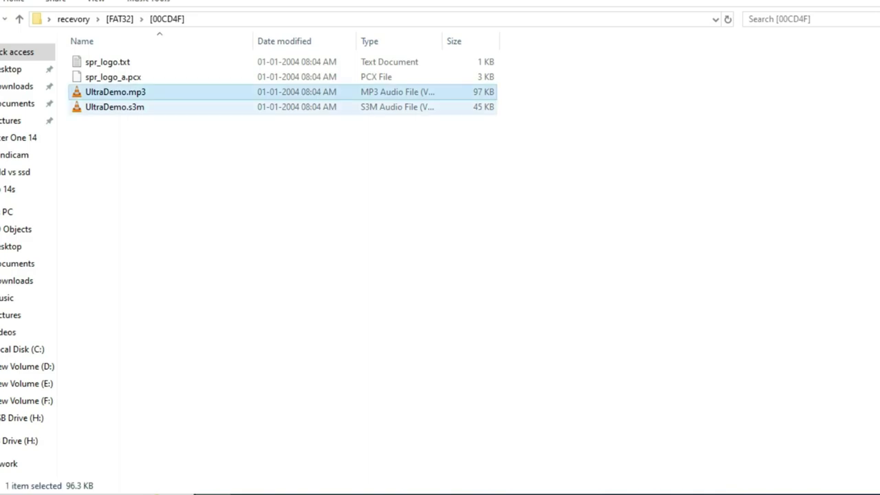
click(115, 107)
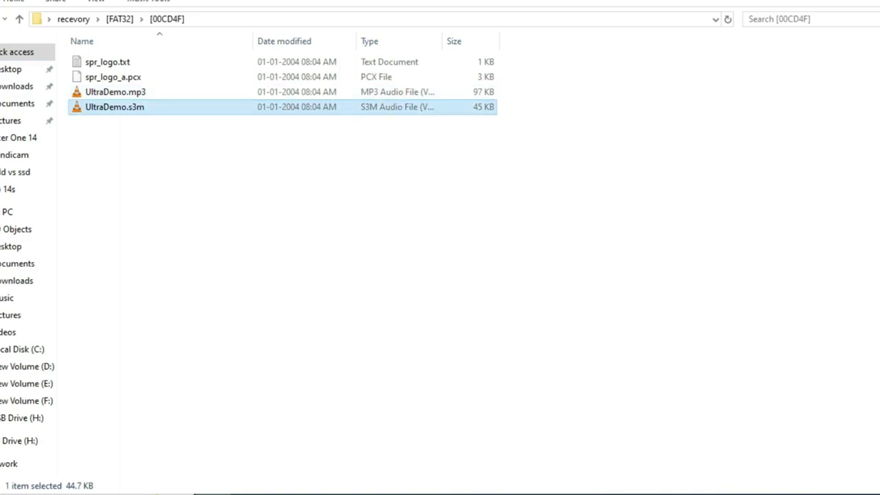
Step: Open the copied [000005] folder and view the recovered image FGFGFGFG.JPG
key(BackSpace)
key(Down)
key(Return)
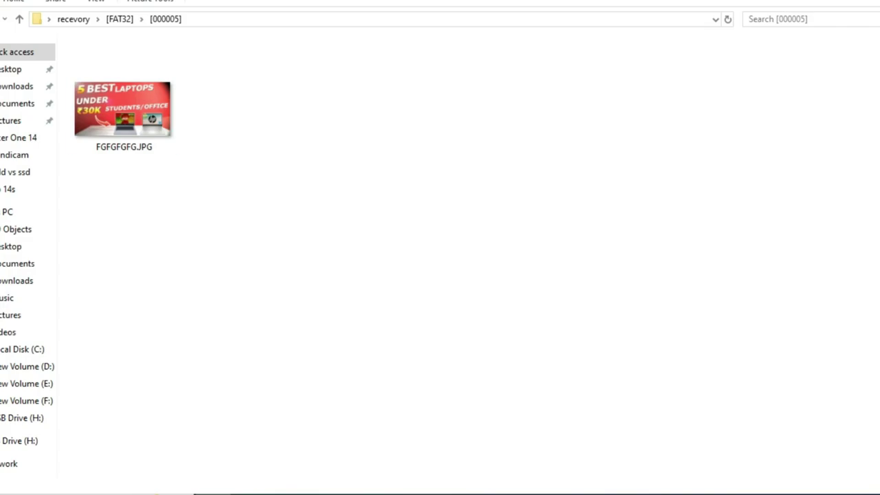
double_click(124, 110)
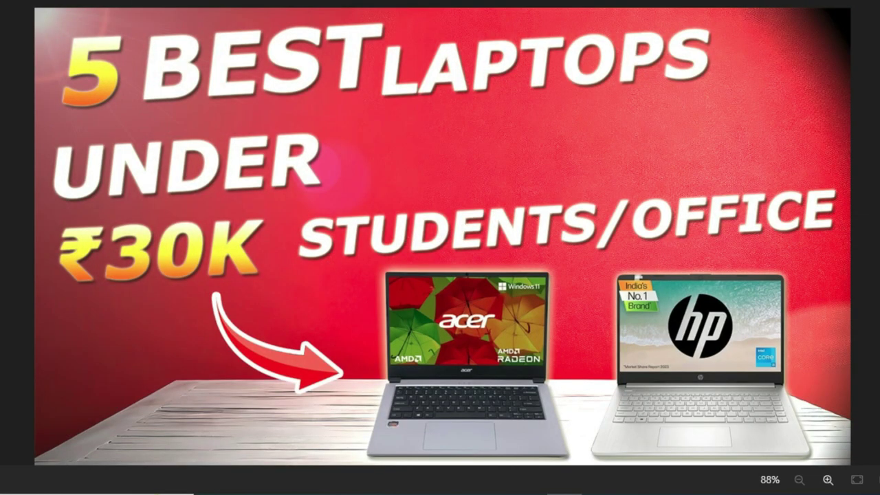